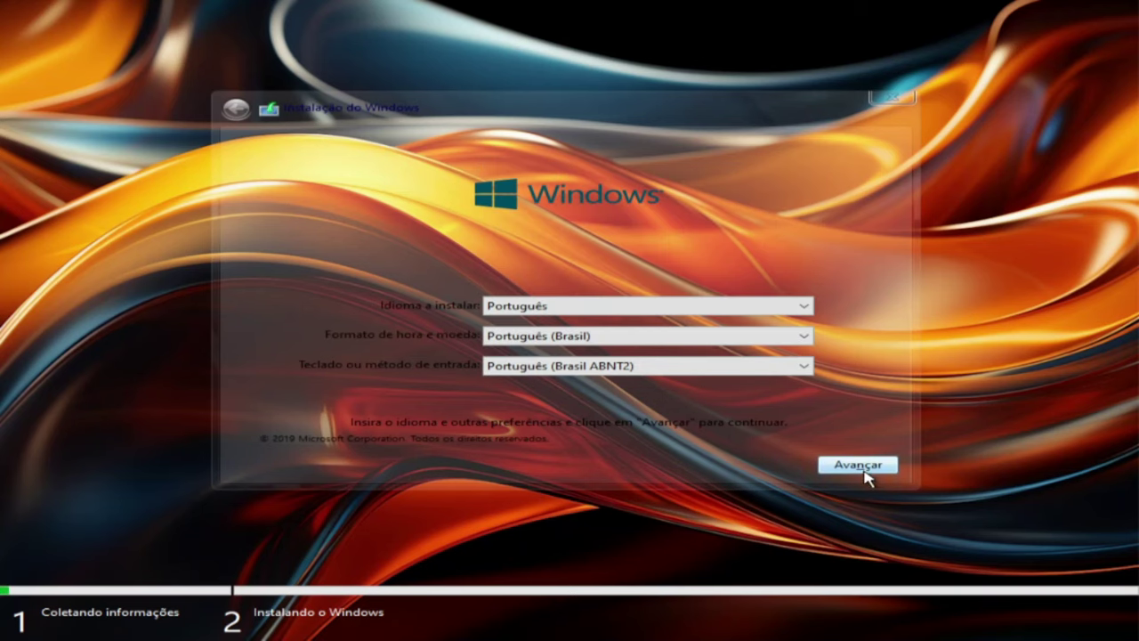
Accept the Português (Brasil) language and ABNT2 keyboard settings, and choose Windows 10 IoT Enterprise as the system to install
left_click(859, 472)
left_click(333, 227)
scroll(383, 267, "down", 1)
left_click(424, 287)
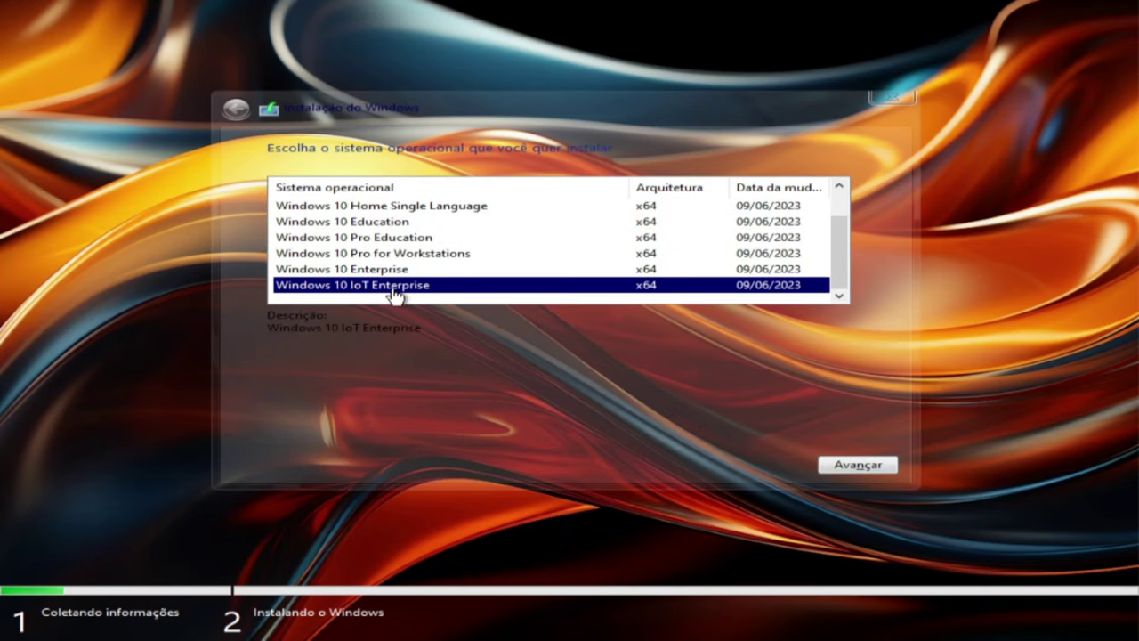
left_click(828, 464)
Accept the licence terms and start a custom Windows installation on a newly created partition
left_click(273, 425)
left_click(857, 463)
left_click(356, 287)
left_click(730, 363)
left_click(781, 386)
left_click(771, 400)
left_click(856, 465)
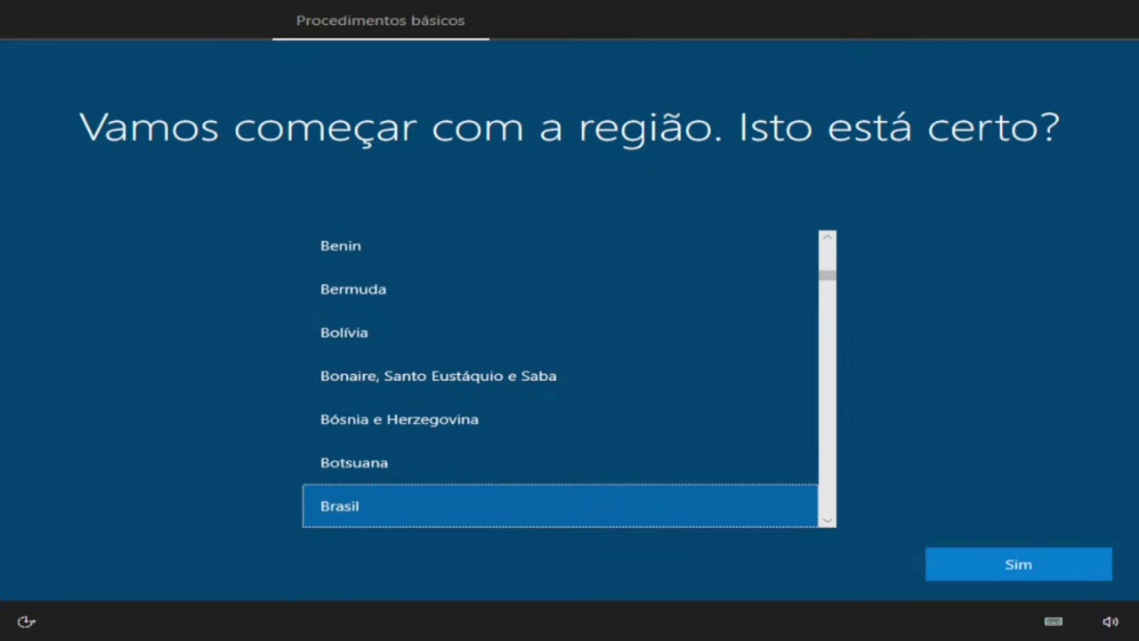
Confirm Brasil as the region in the initial Windows setup
left_click(1006, 570)
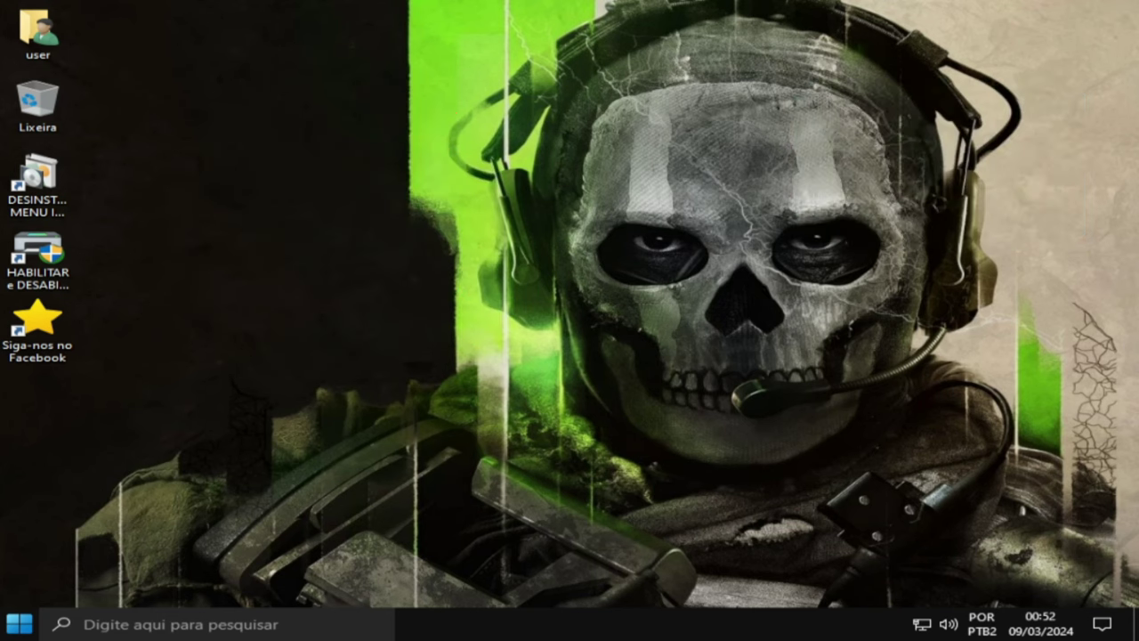
Open Task Manager in its detailed view and examine the CPU and memory performance figures
right_click(488, 623)
left_click(558, 552)
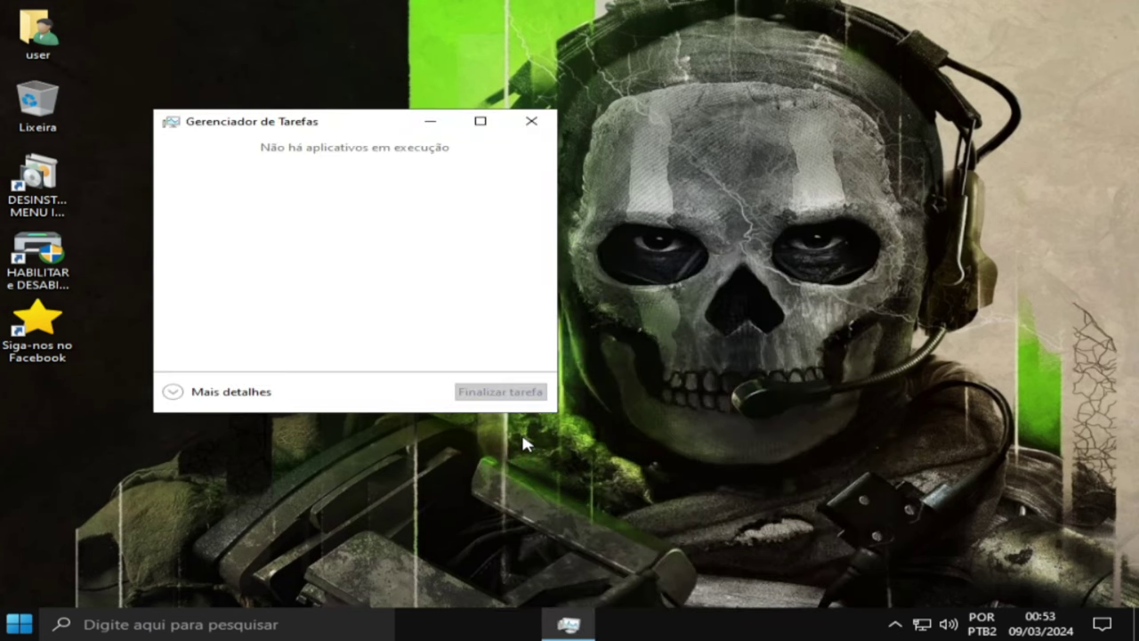
left_click(174, 393)
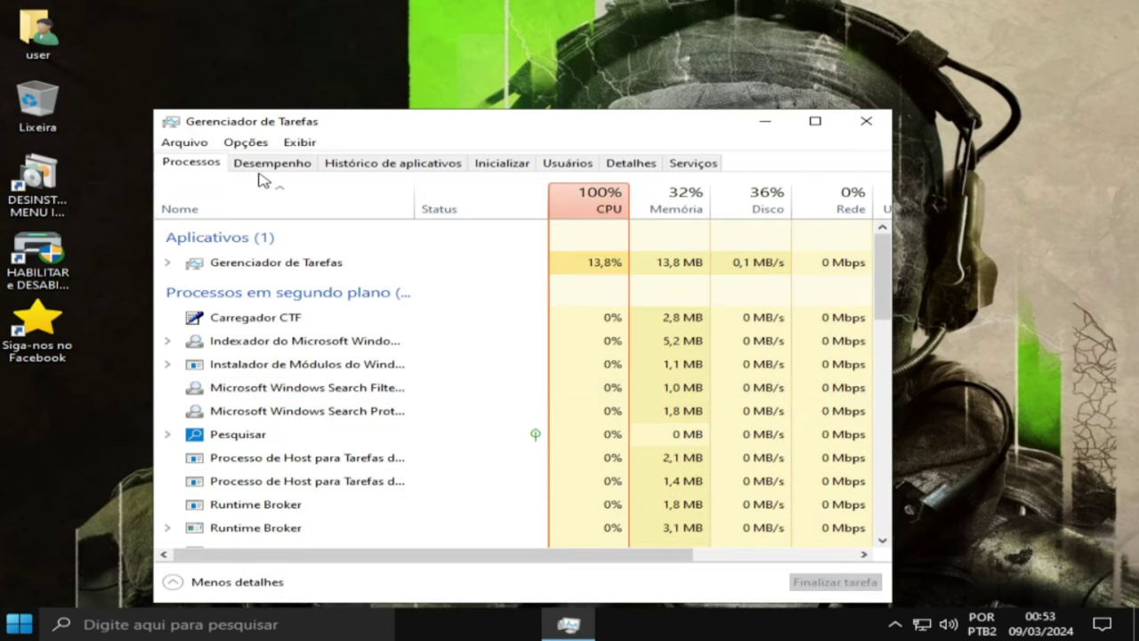
left_click(266, 170)
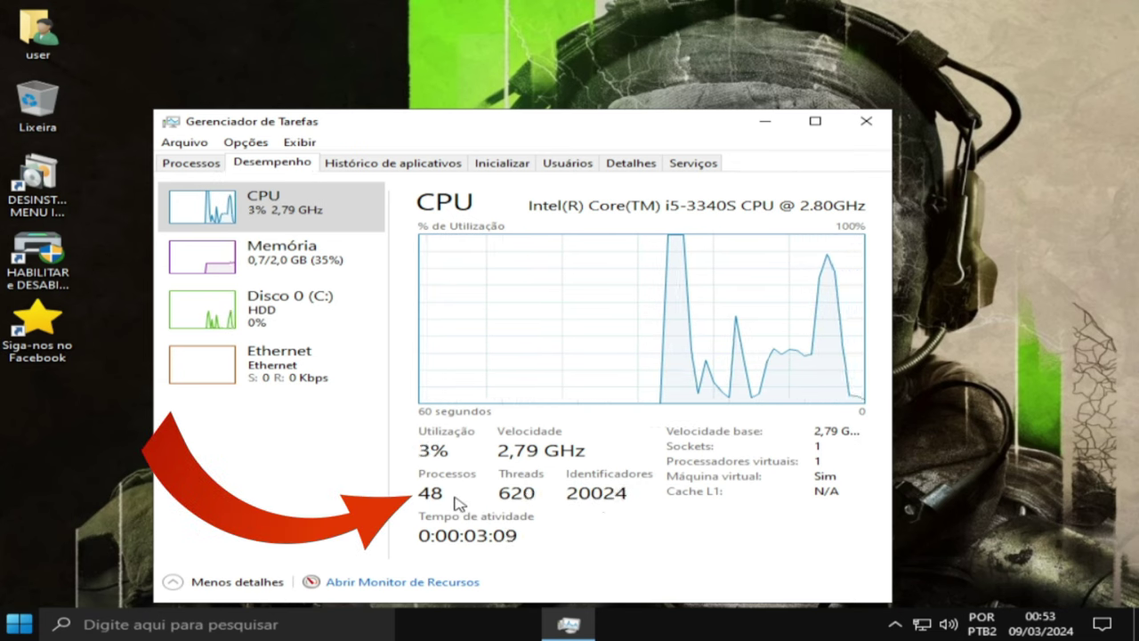
left_click(315, 269)
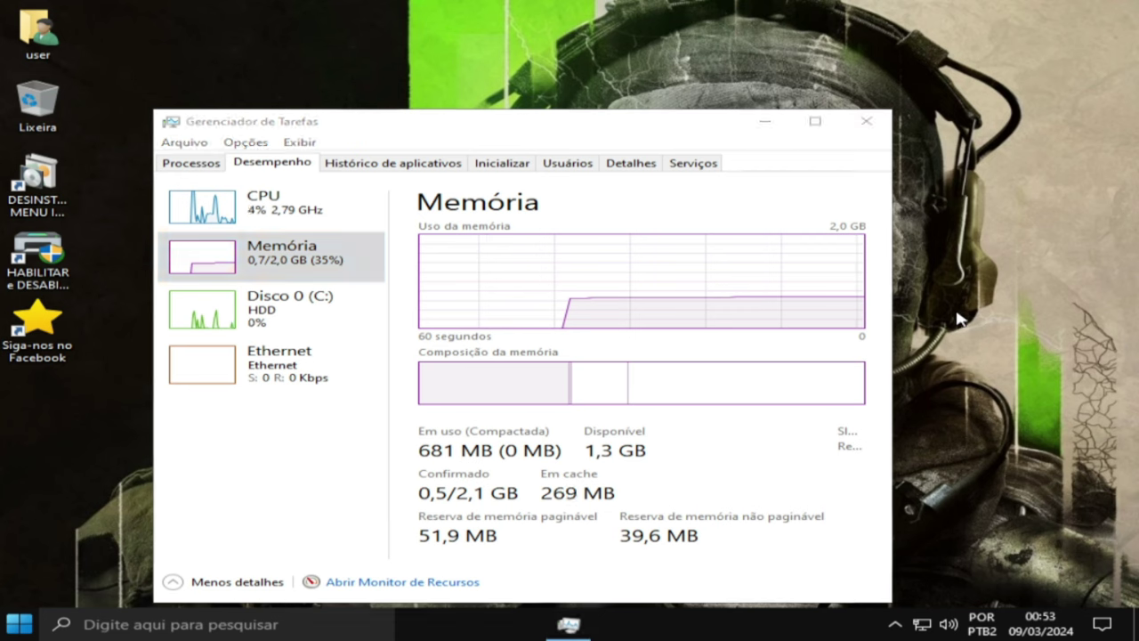
Look through the power plan options offered under DESEMPENHO for the desktop
right_click(958, 318)
mouse_move(914, 424)
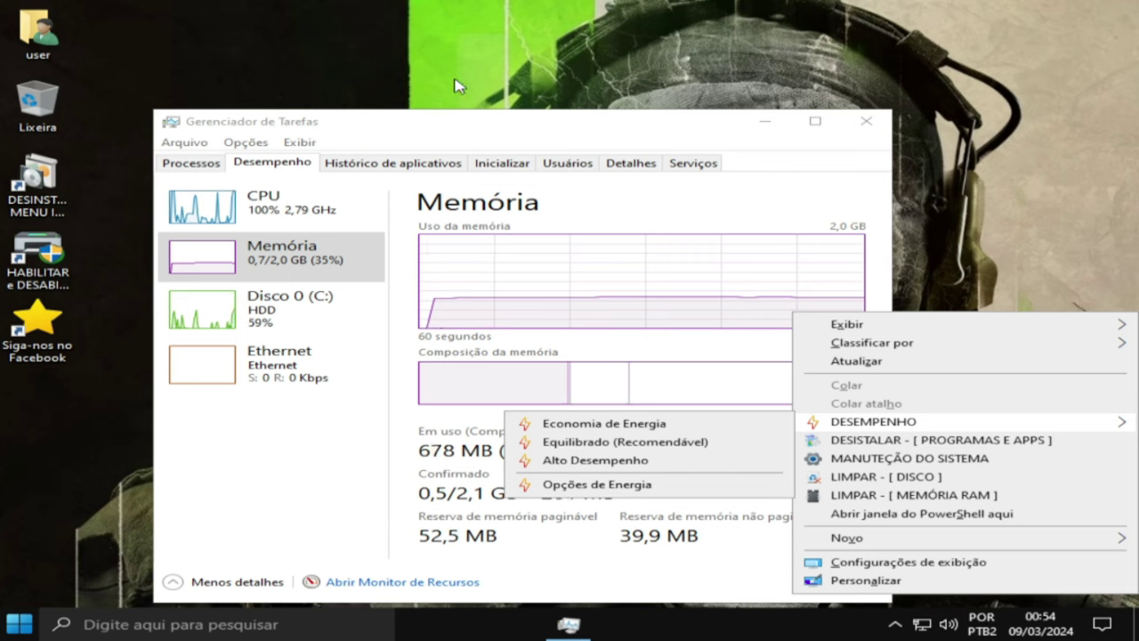
left_click(59, 429)
Clean the RAM with the desktop's custom LIMPAR - [ MEMÓRIA RAM ] command
right_click(58, 427)
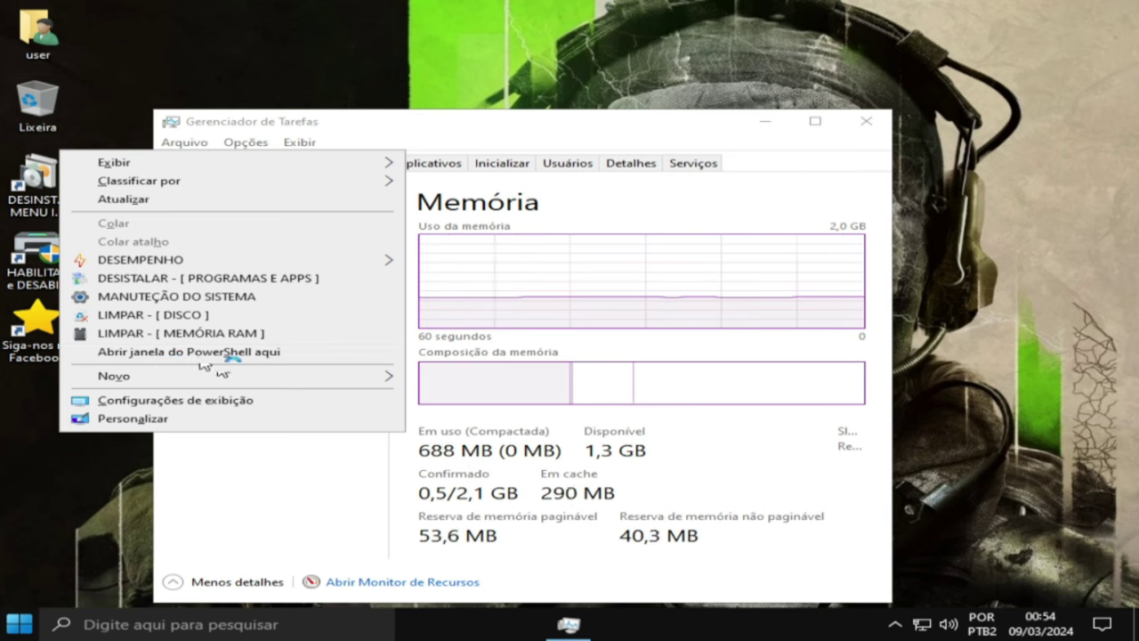
left_click(125, 334)
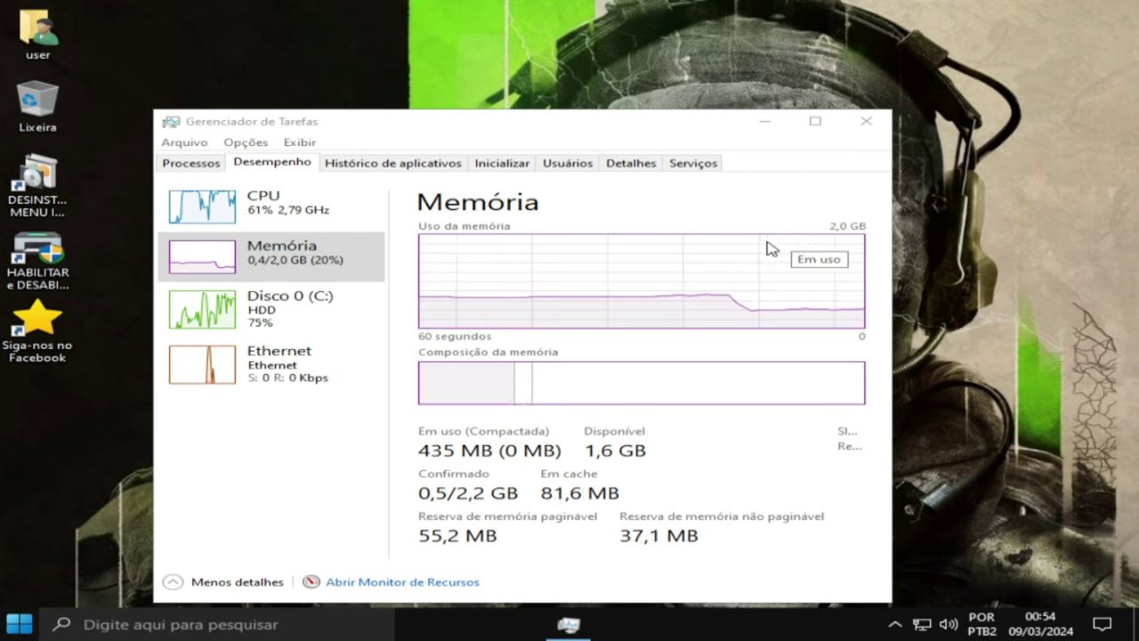
Open File Explorer, check the used and free space in the properties of Disco Local (C:), and close them
key("super+e")
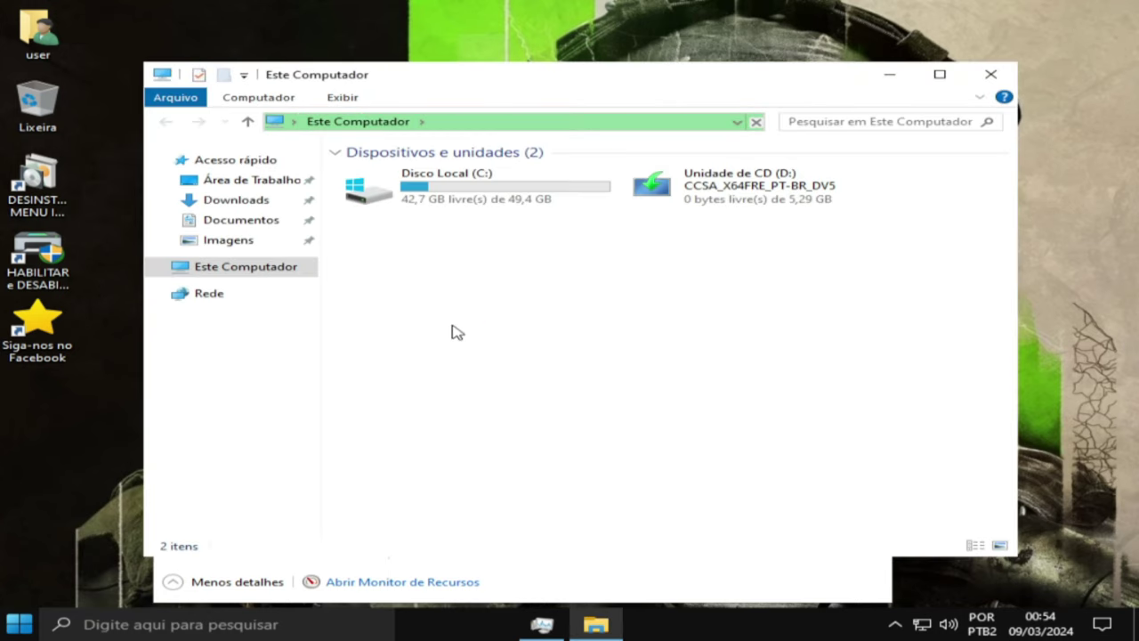
left_click(501, 198)
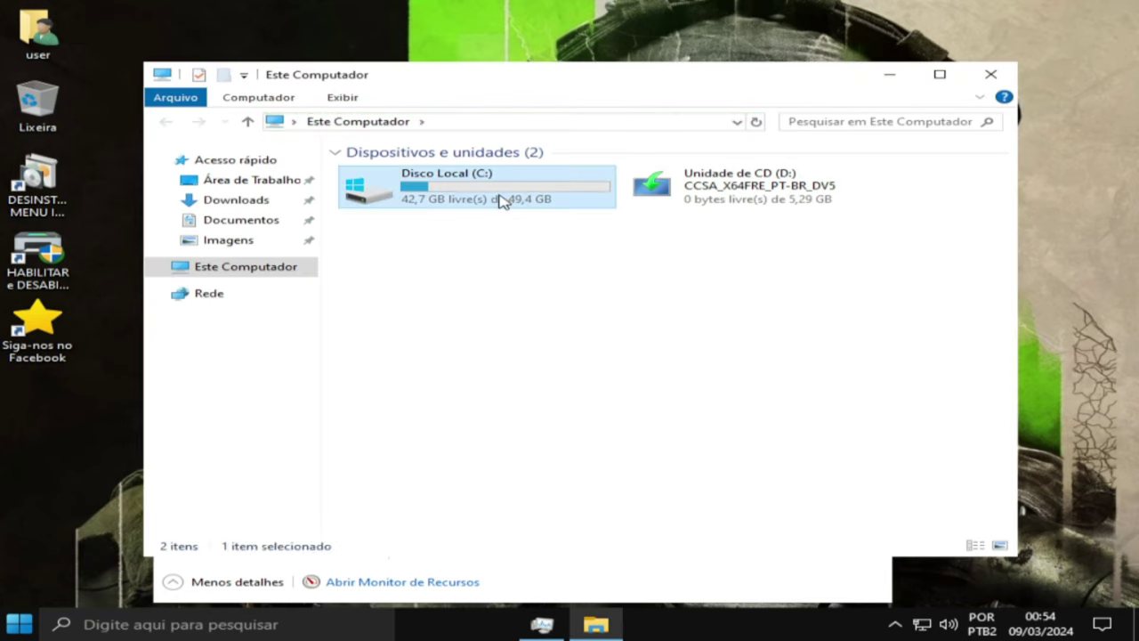
right_click(501, 198)
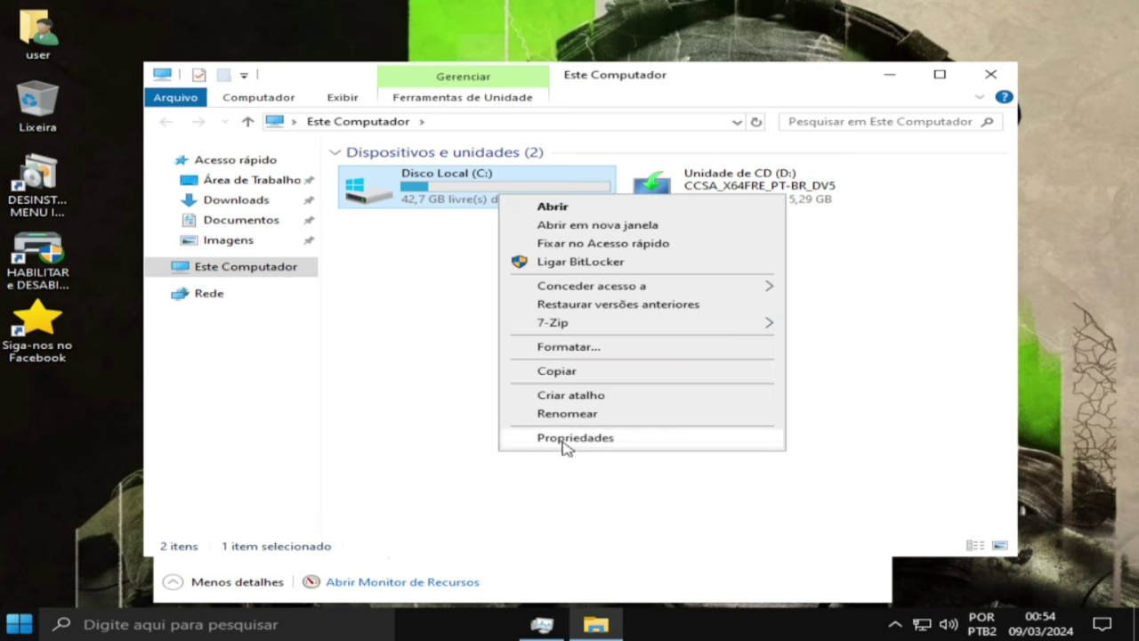
left_click(563, 438)
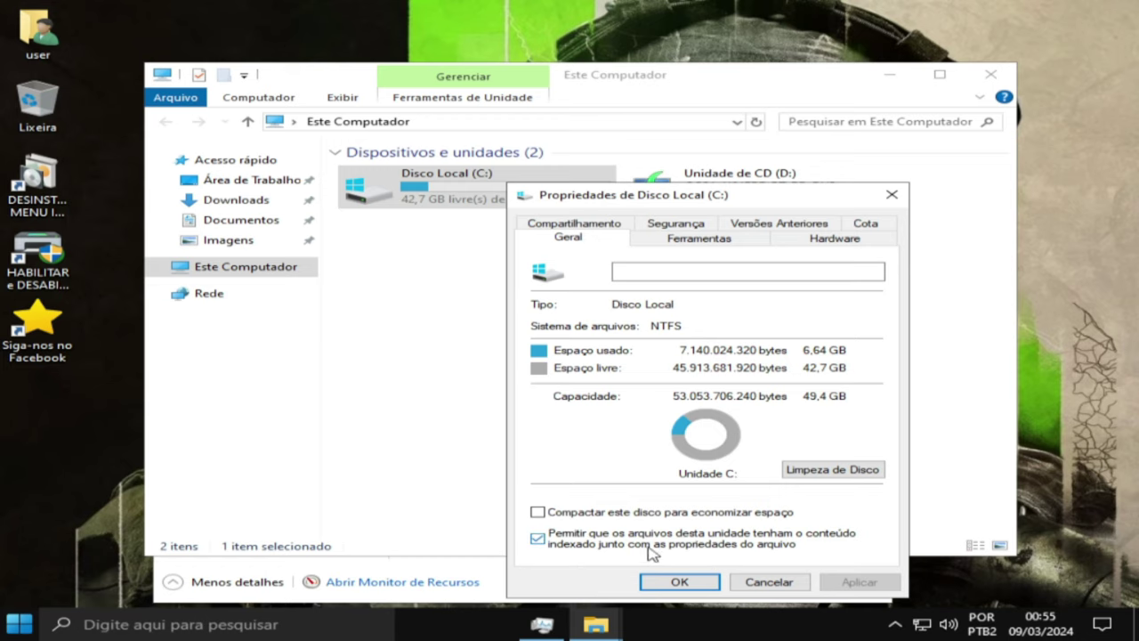
left_click(888, 198)
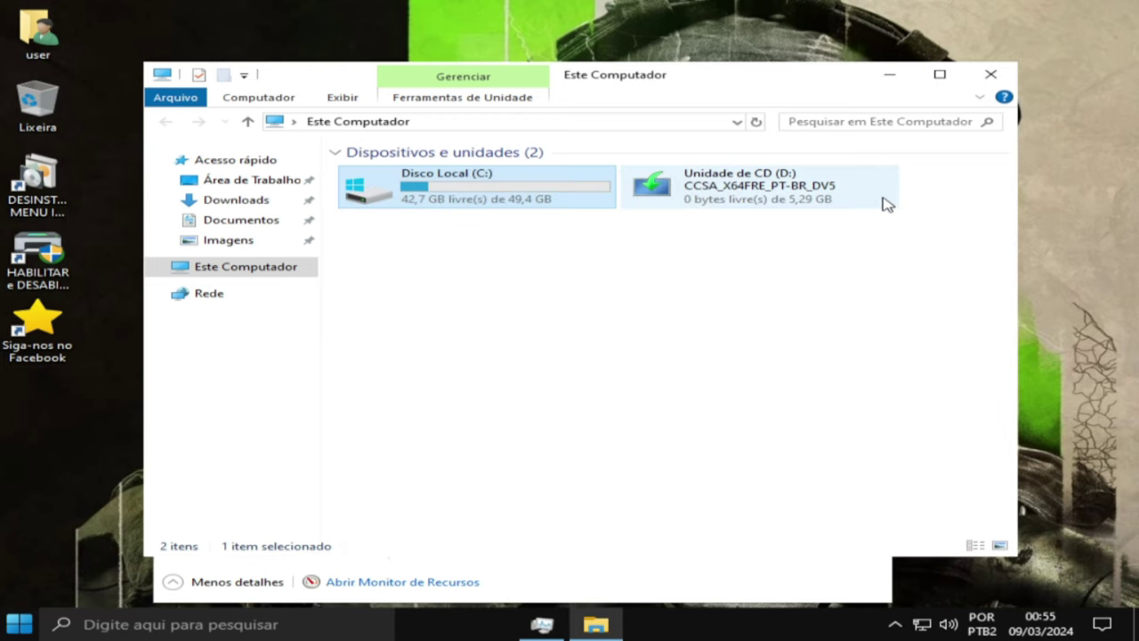
Apply the Alto Desempenho power plan with the desktop's custom DESEMPENHO options
left_click(88, 414)
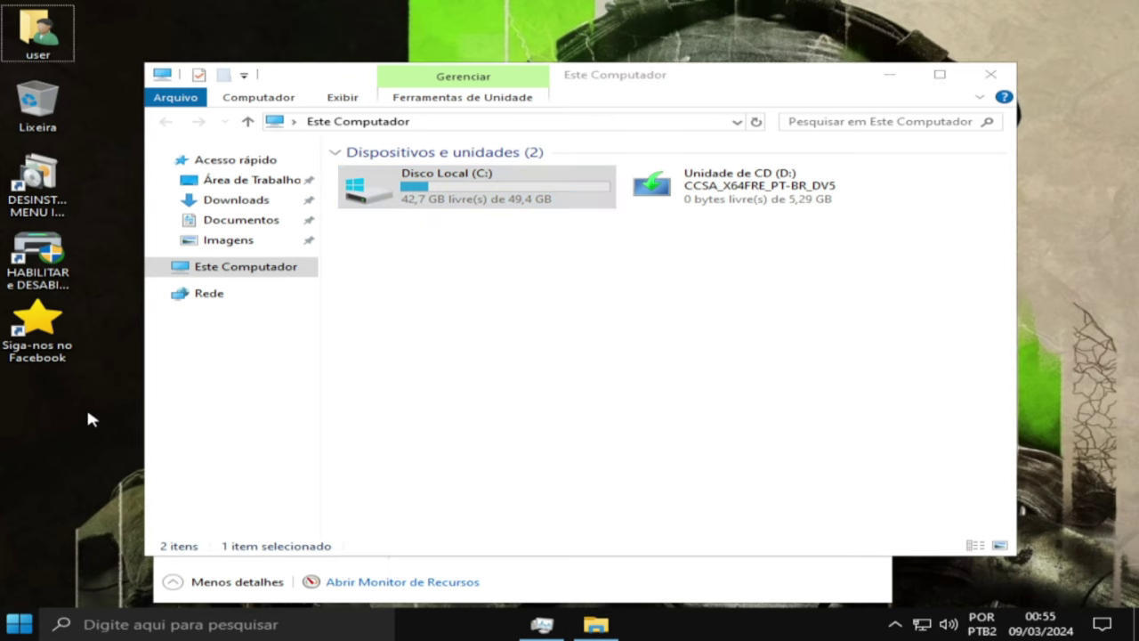
right_click(88, 412)
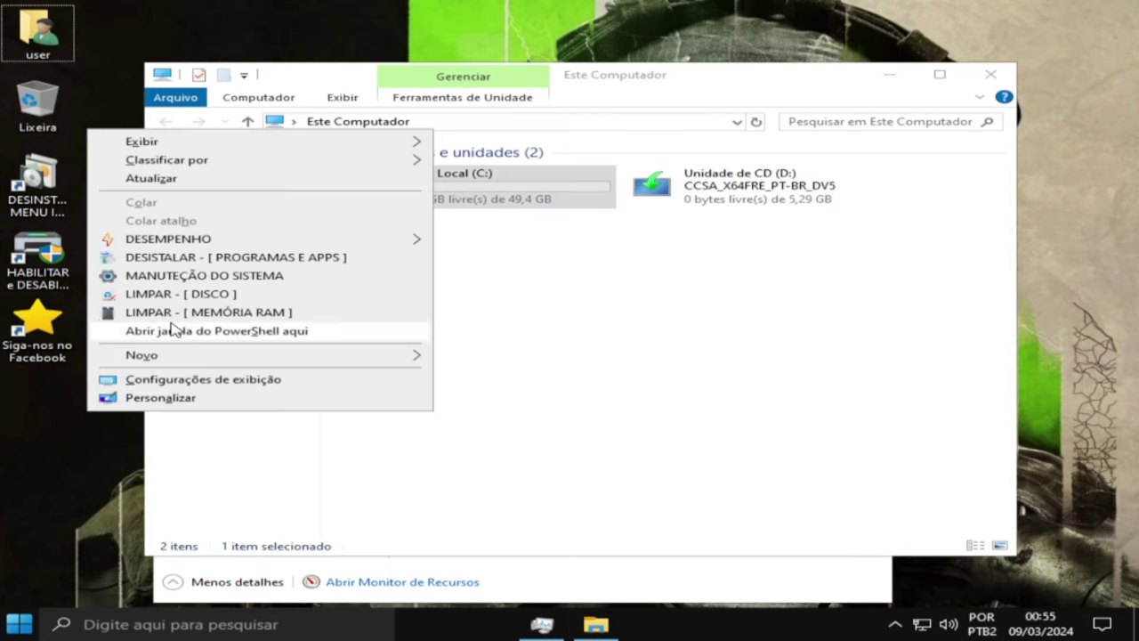
mouse_move(300, 239)
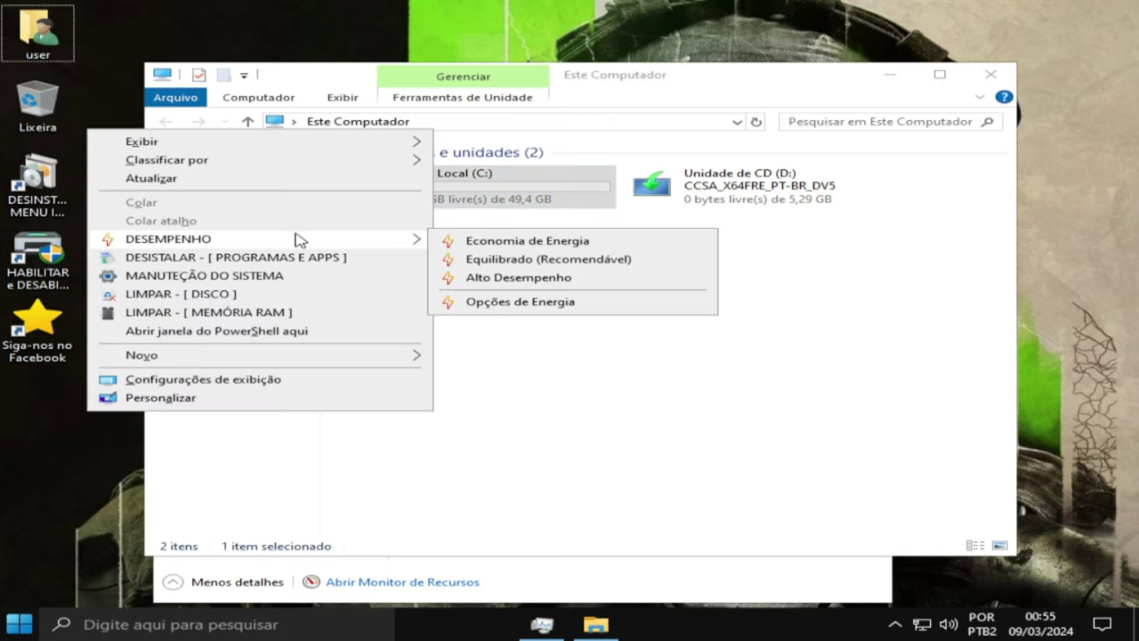
left_click(487, 279)
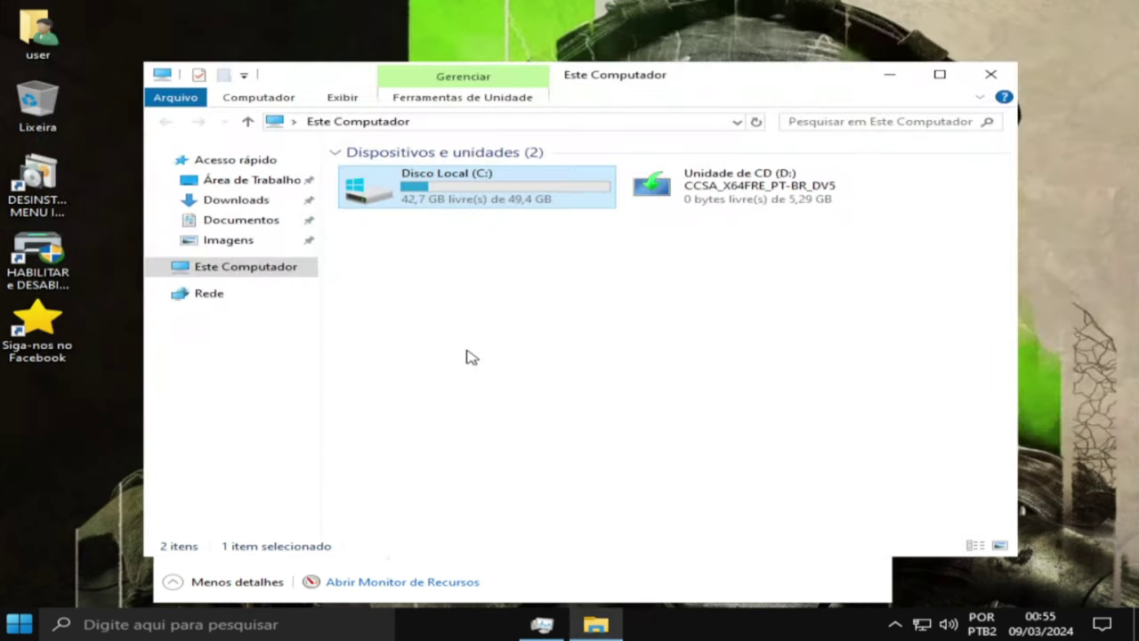
Turn off content indexing for Disco Local (C:), applying the change to the drive, its subfolders and files
right_click(485, 189)
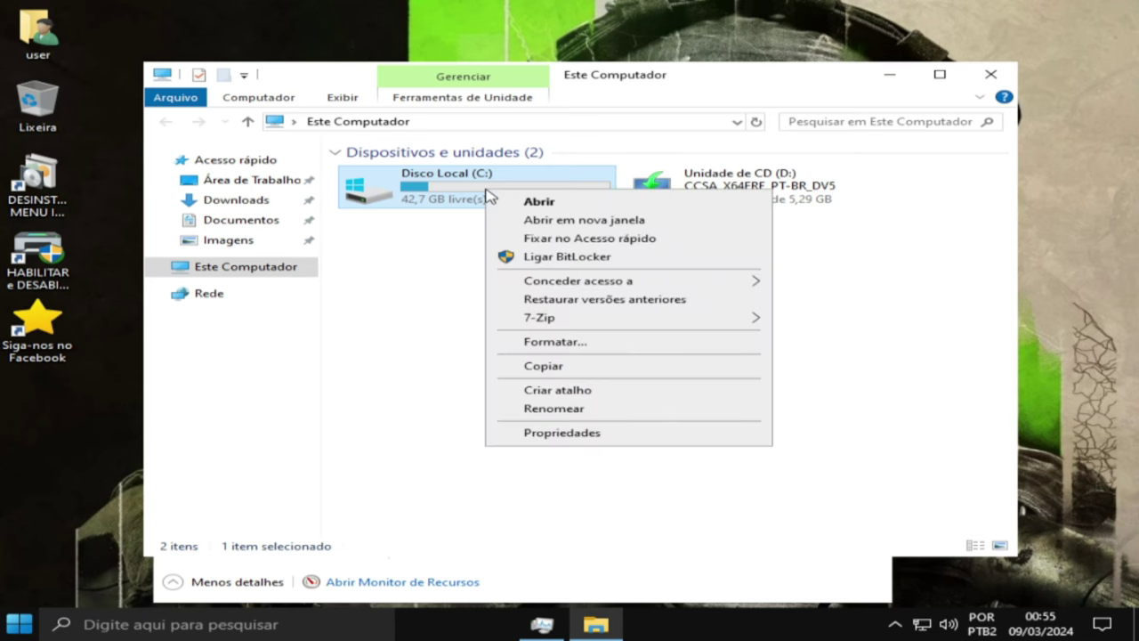
left_click(554, 434)
left_click(527, 539)
left_click(836, 585)
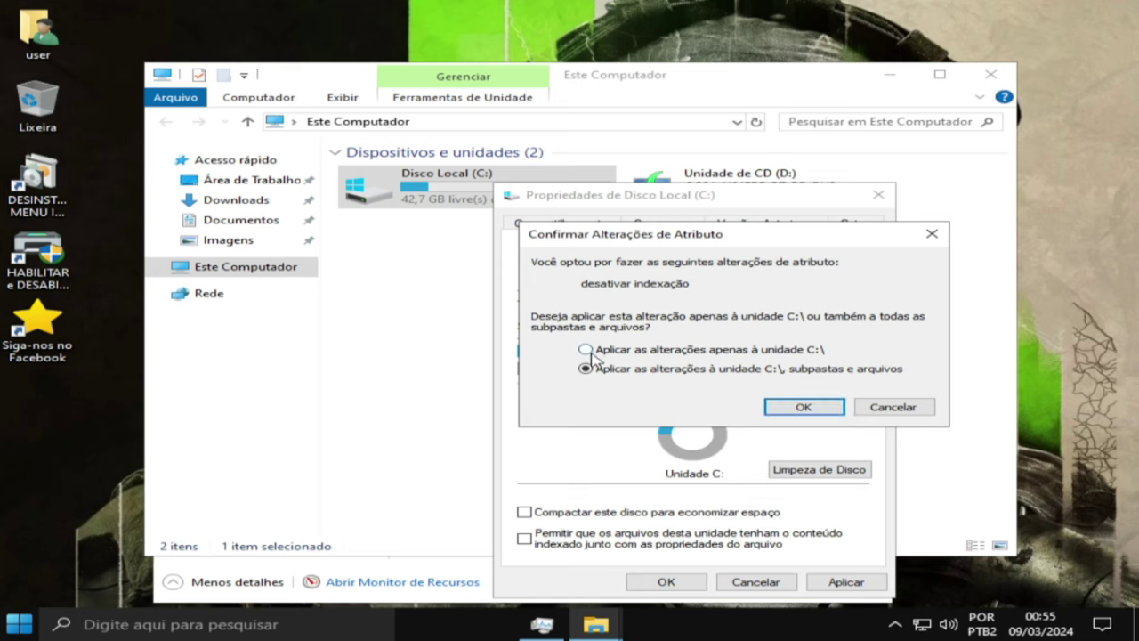
left_click(782, 408)
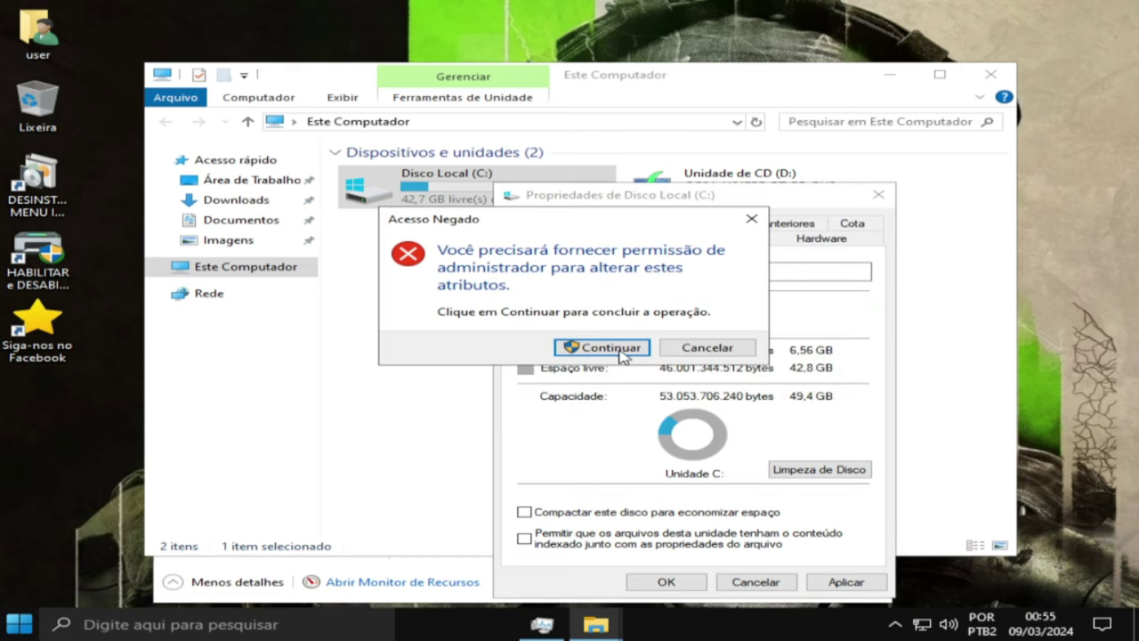
Grant administrator permission for the attribute change and ignore all errors while it is applied
left_click(622, 354)
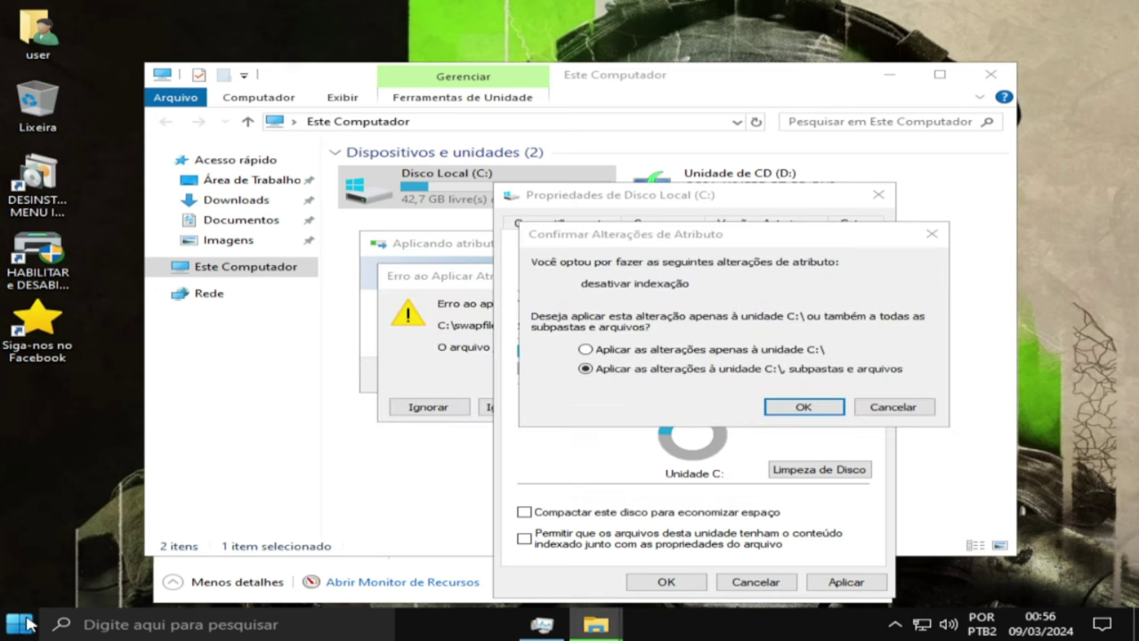
left_click(844, 407)
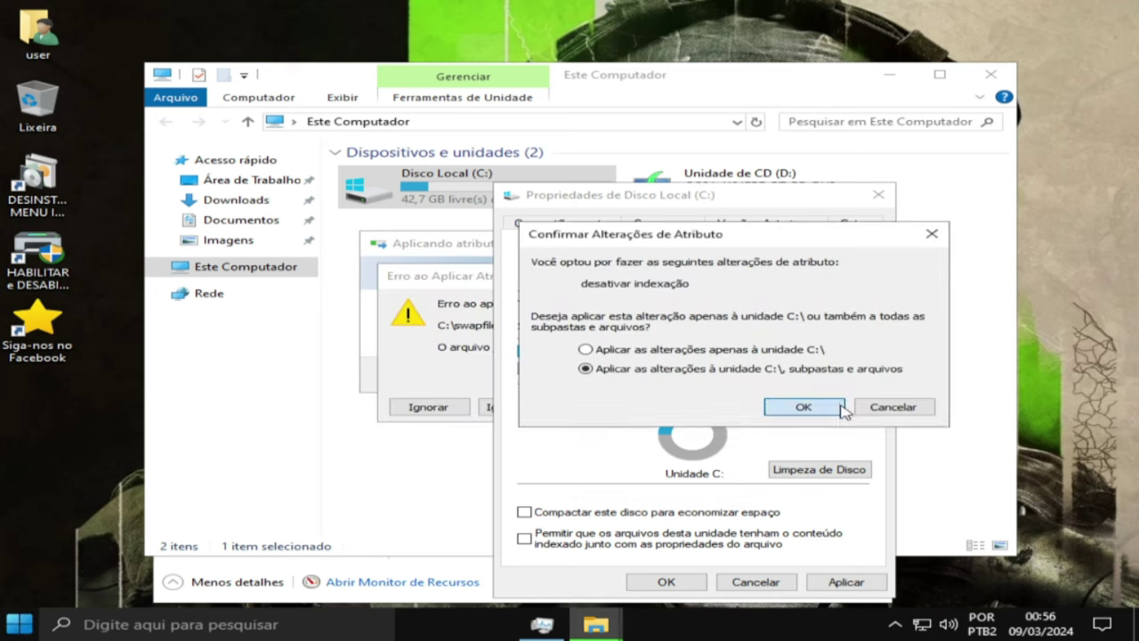
left_click(409, 371)
left_click(526, 407)
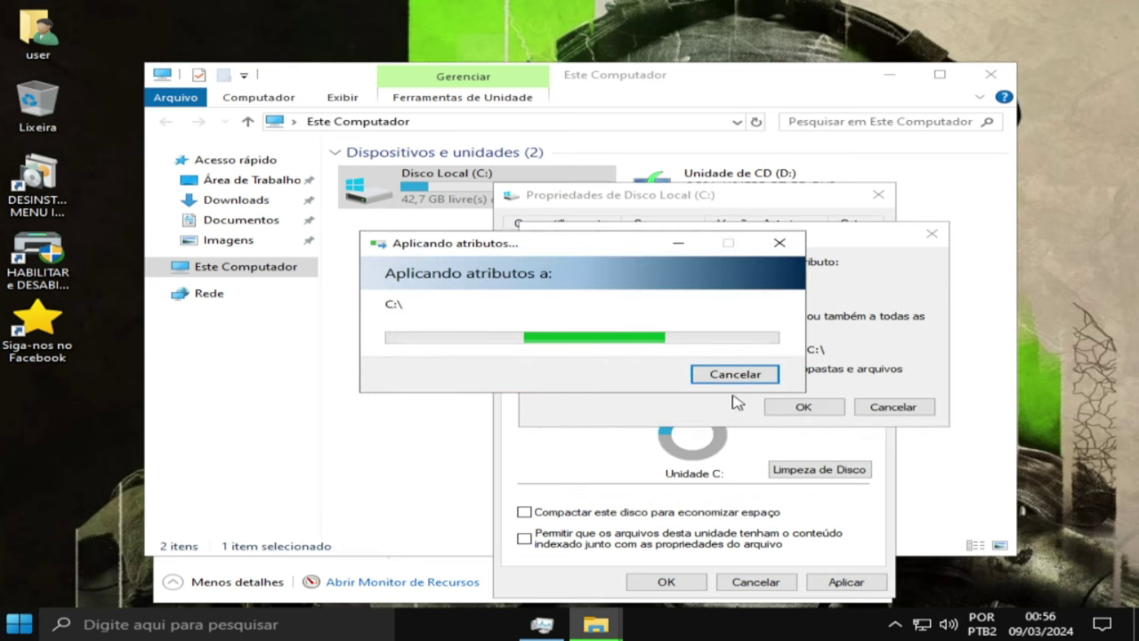
Open Microsoft Store from the Aplicativos folder of installed programs
left_click(12, 630)
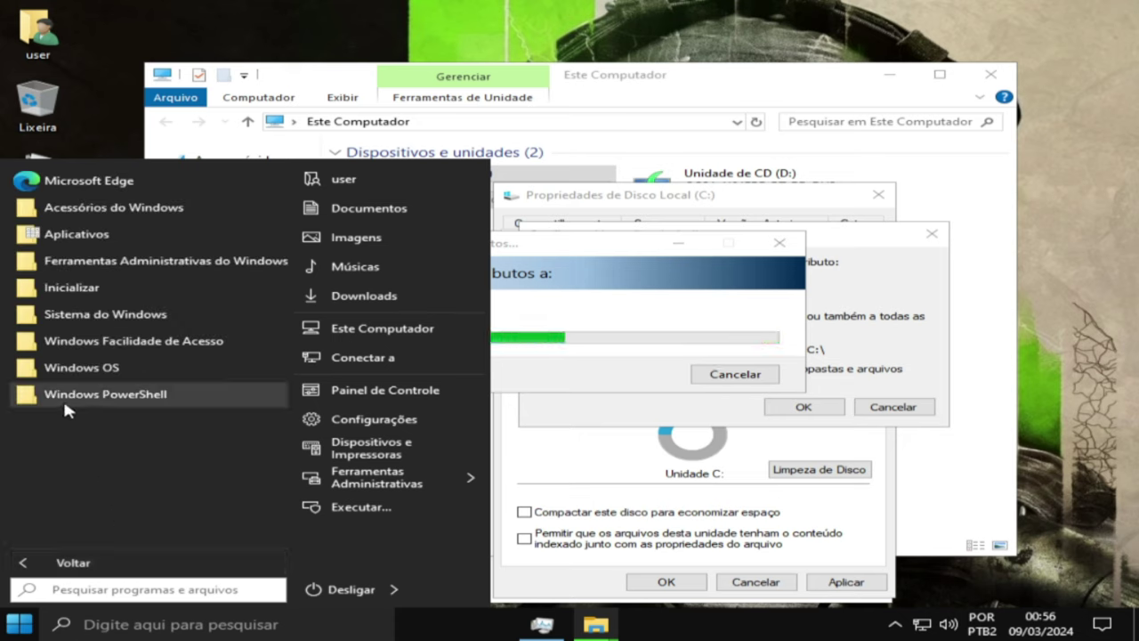
left_click(55, 237)
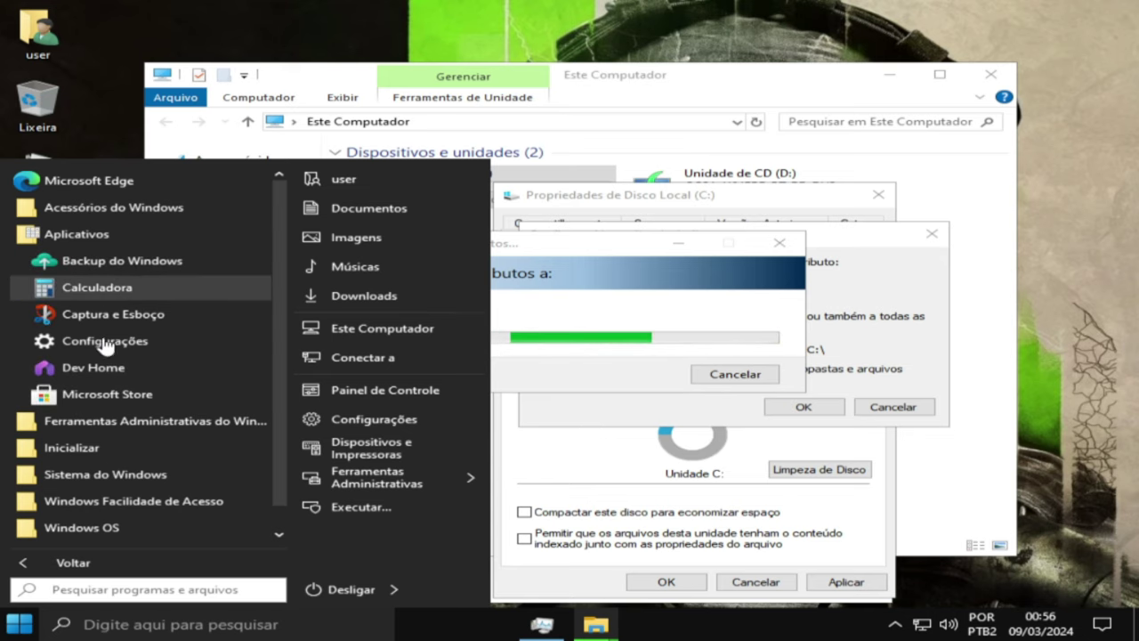
left_click(93, 393)
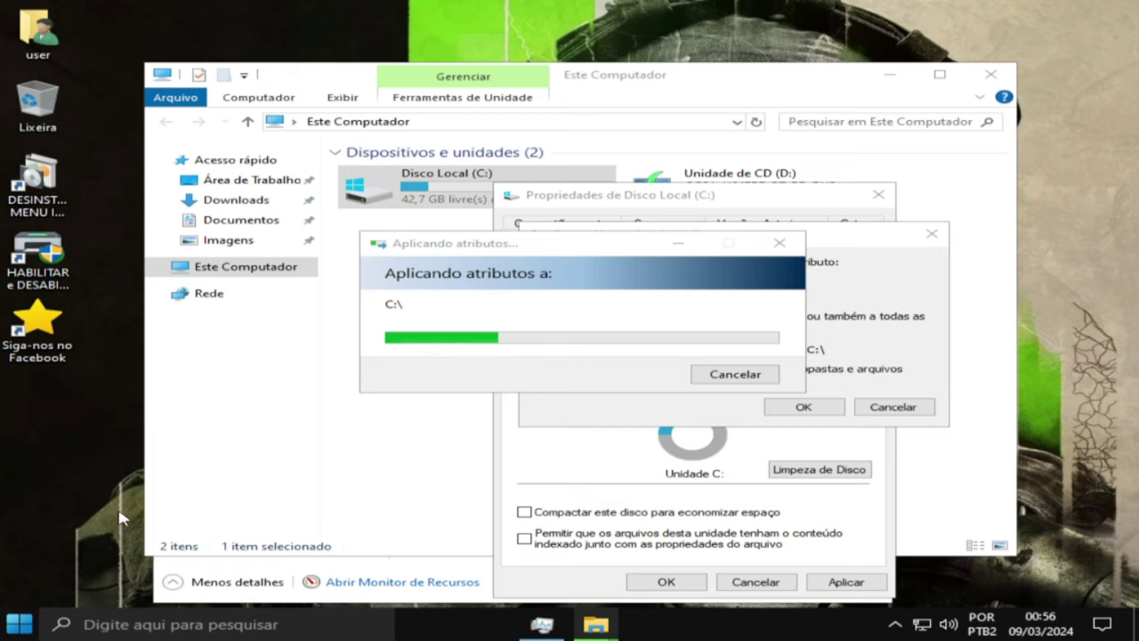
Run winver to check the installed Windows edition and build, and close the version information
key("super+r")
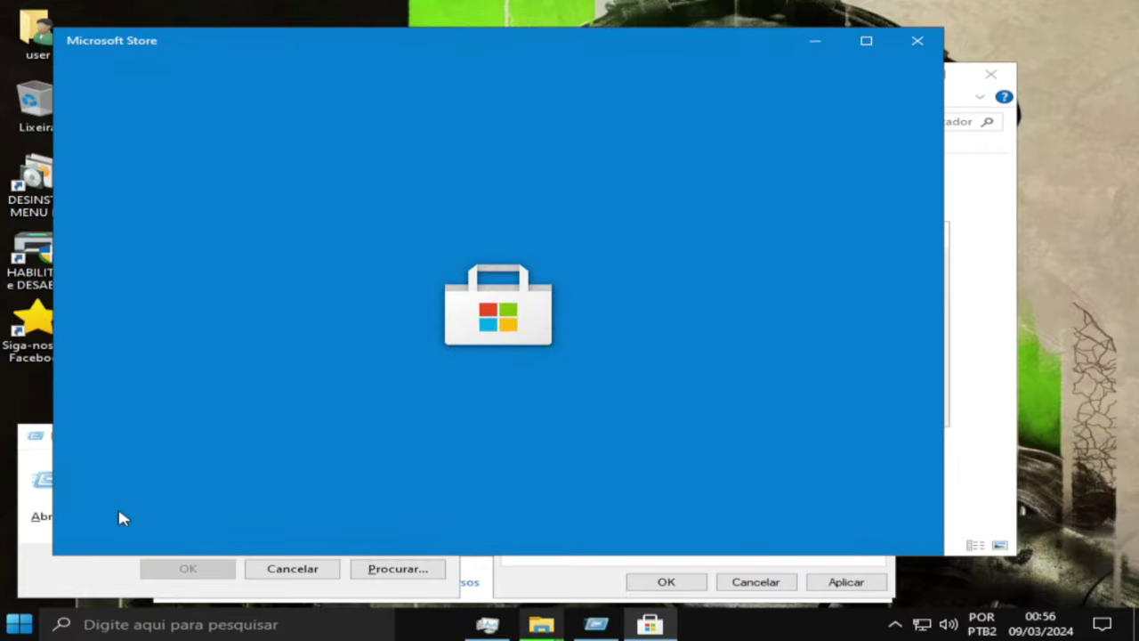
left_click(61, 574)
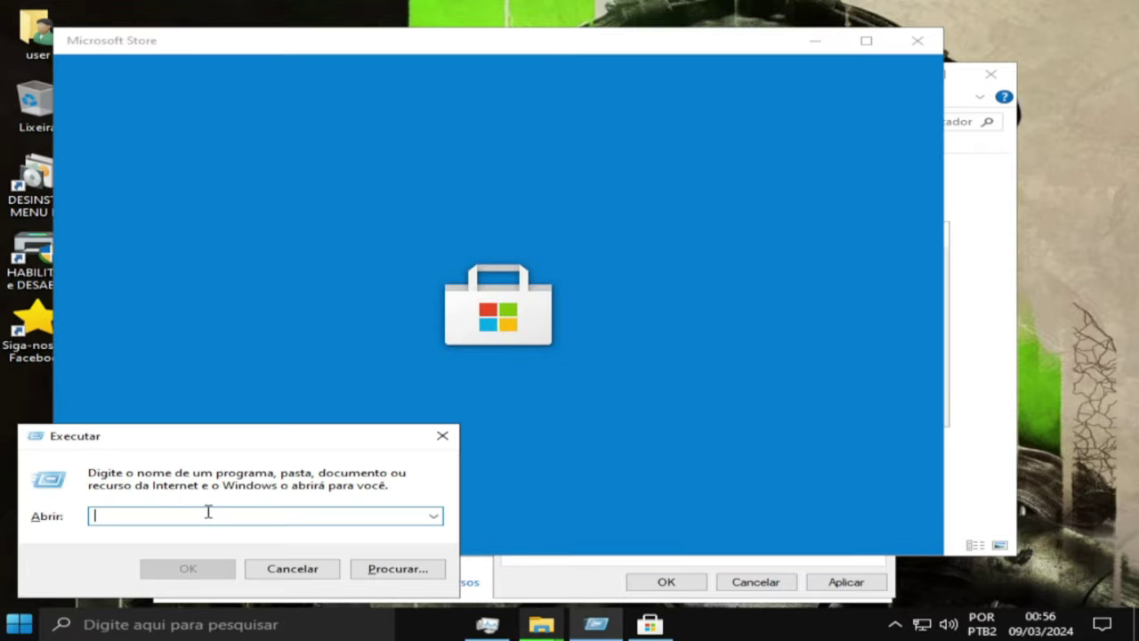
type("win")
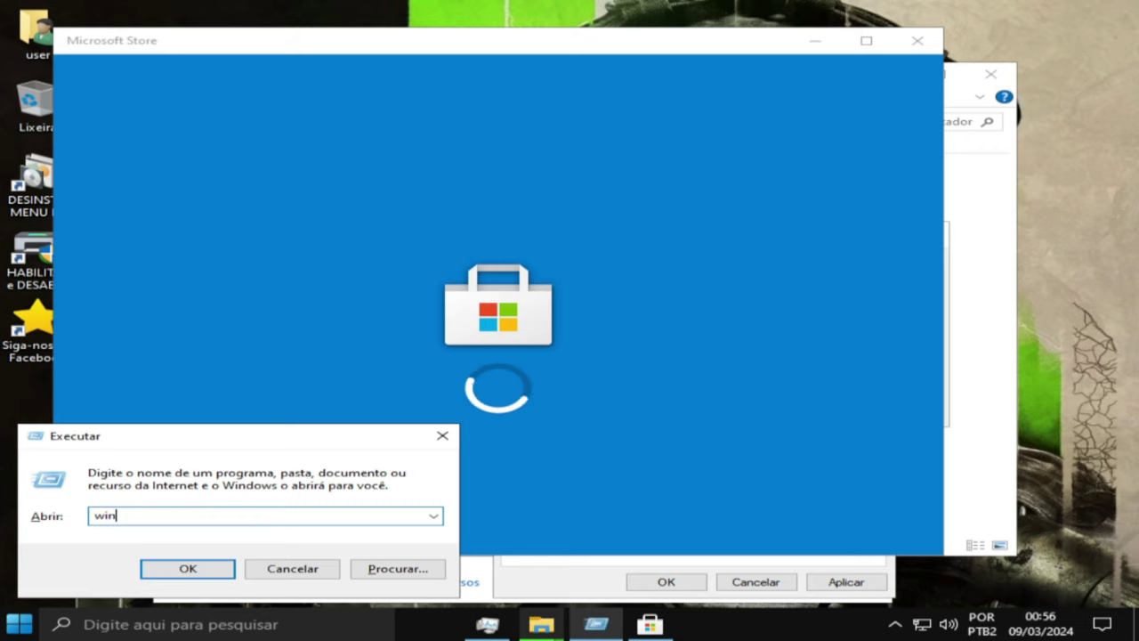
type("ver")
key("Return")
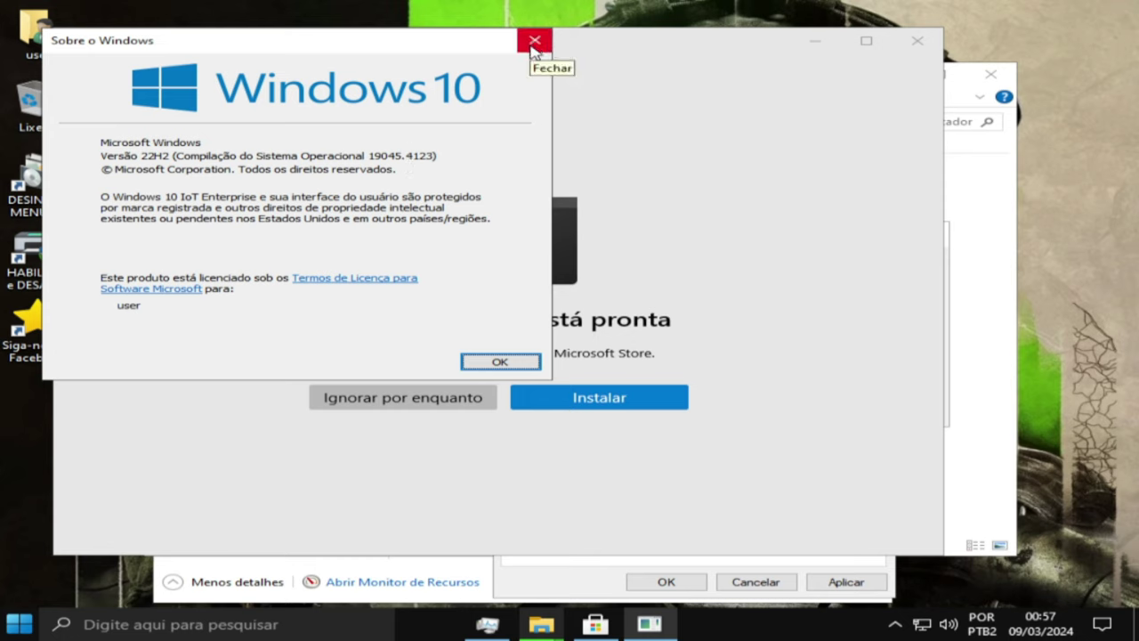
left_click(534, 41)
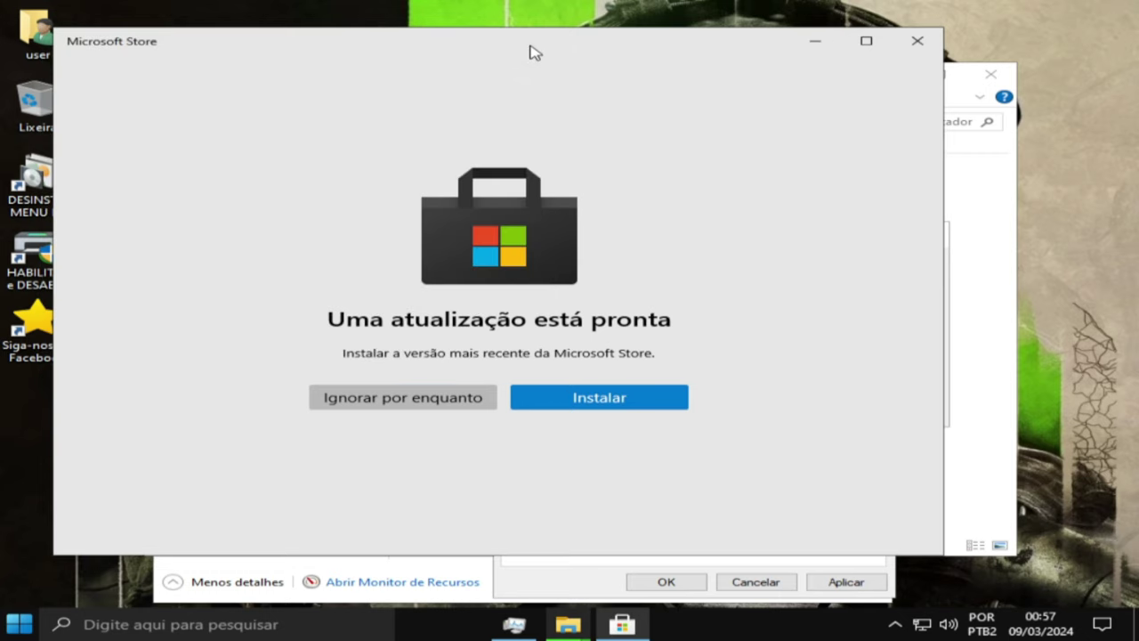
Start installing the latest Microsoft Store version and bring the Este Computador window to the front
left_click(604, 405)
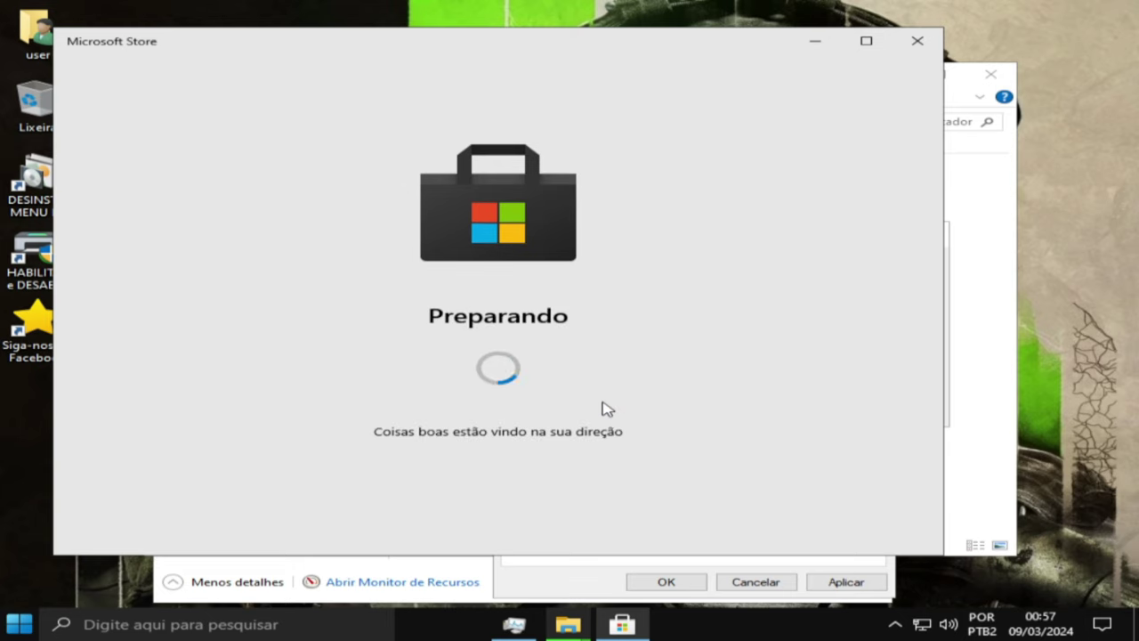
left_click(981, 361)
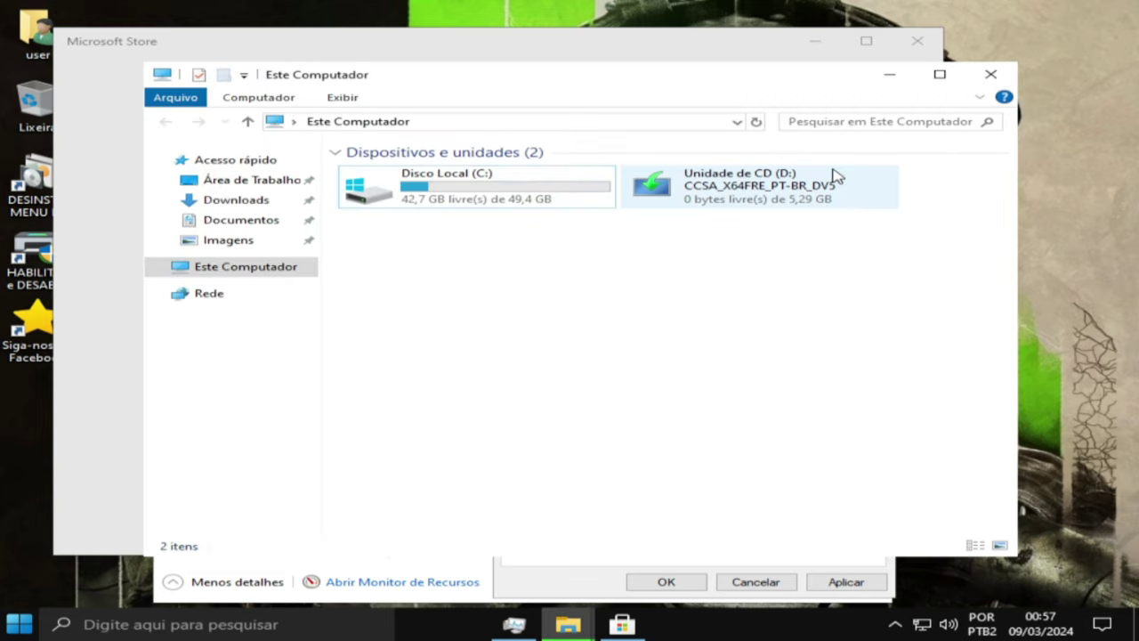
Examine the properties of CD drive D:, including its used space and capacity, and close the Este Computador window
right_click(795, 188)
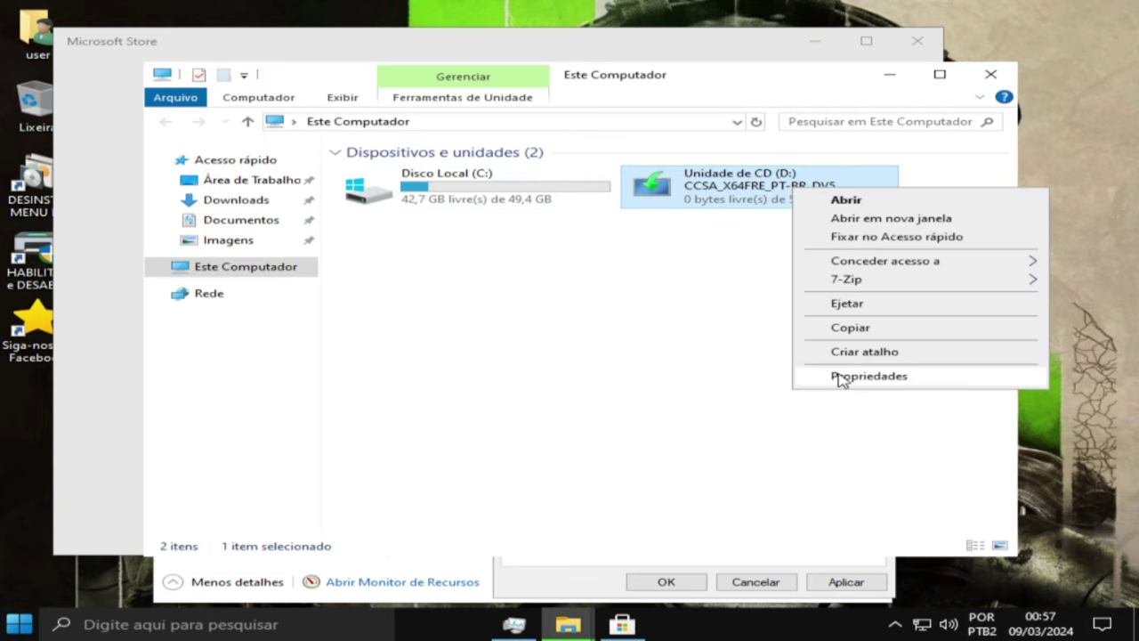
left_click(838, 375)
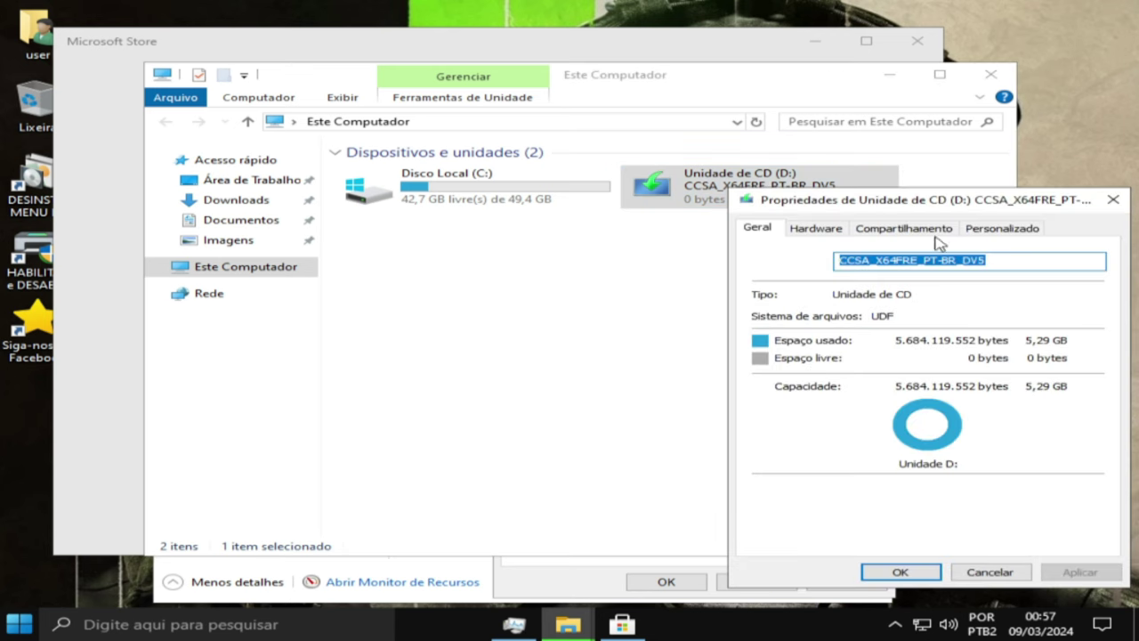
left_click_drag(951, 210, 470, 140)
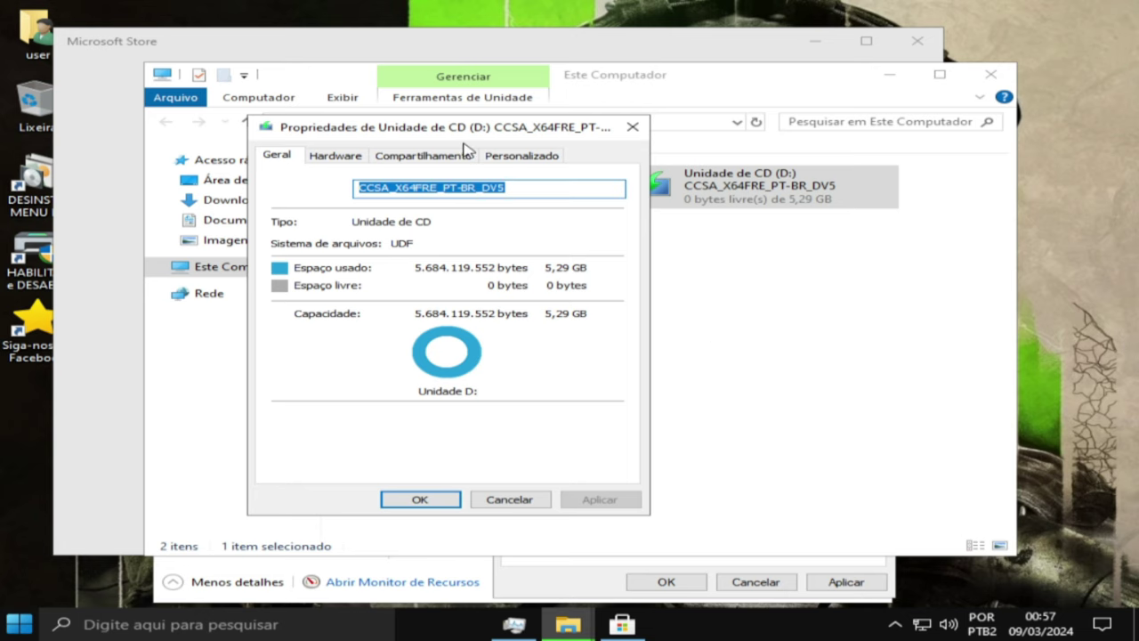
left_click_drag(465, 145, 264, 108)
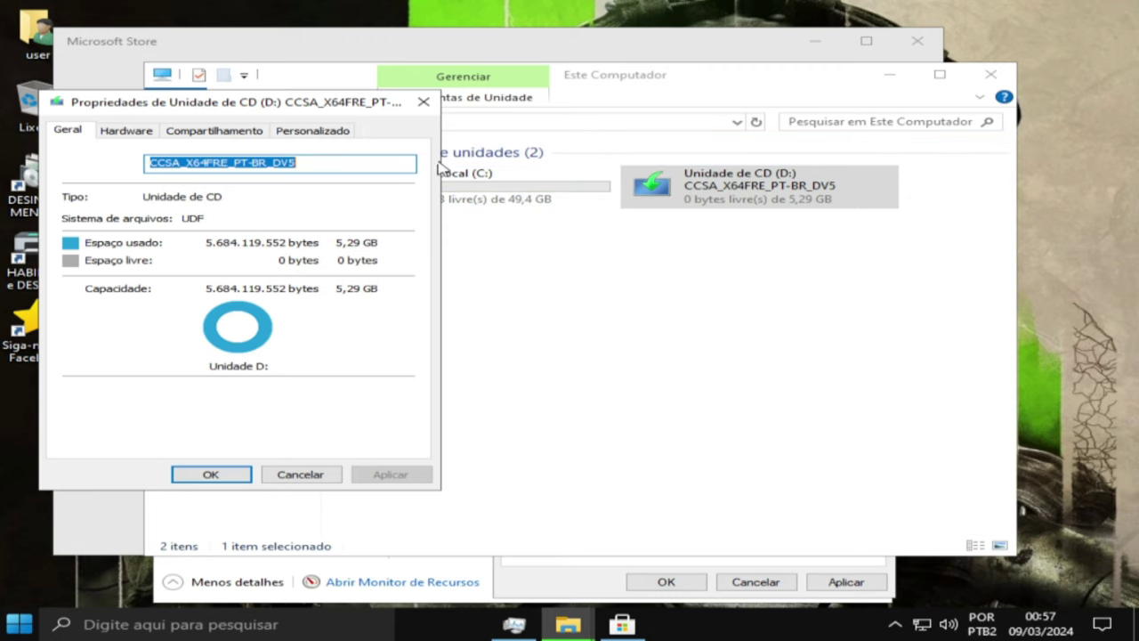
left_click(421, 103)
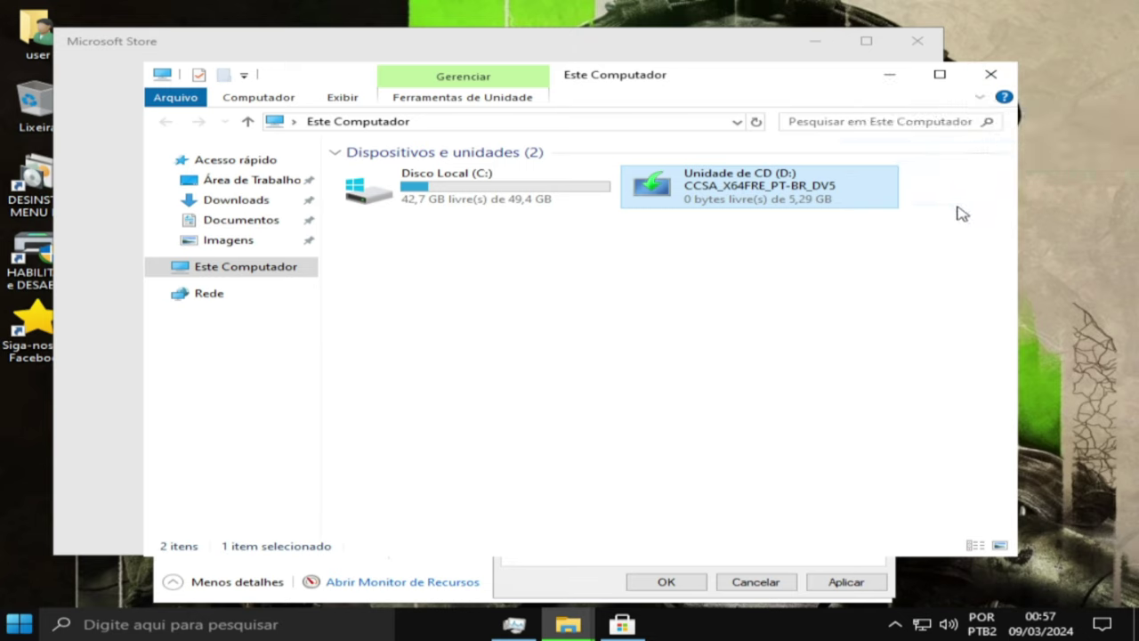
left_click(992, 76)
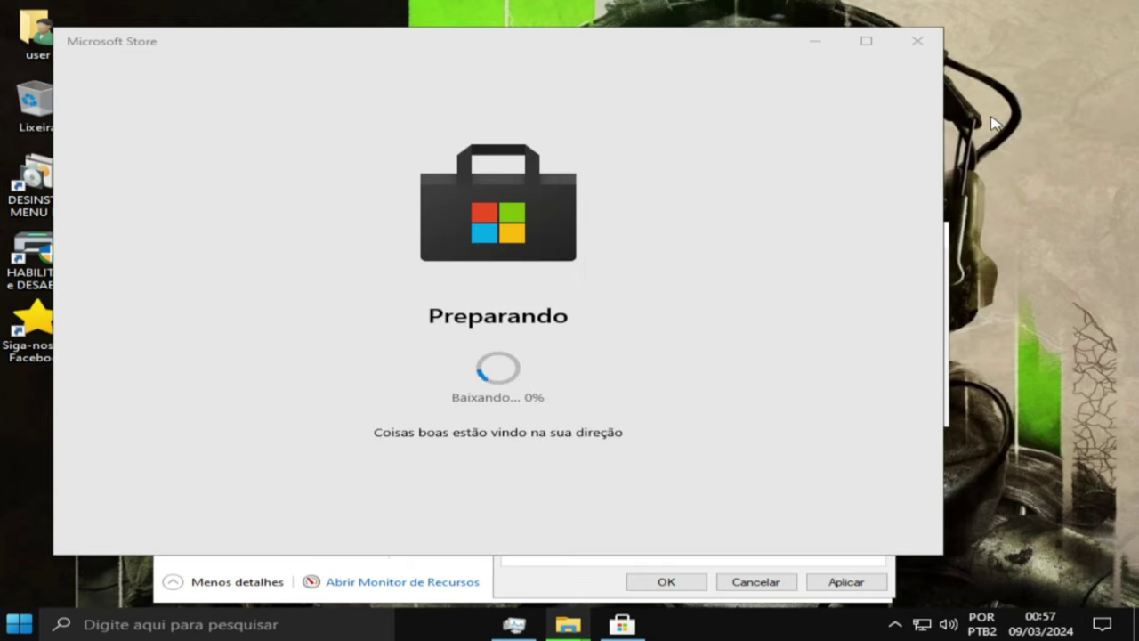
Open the desktop personalisation settings and review the available background images and options
right_click(998, 193)
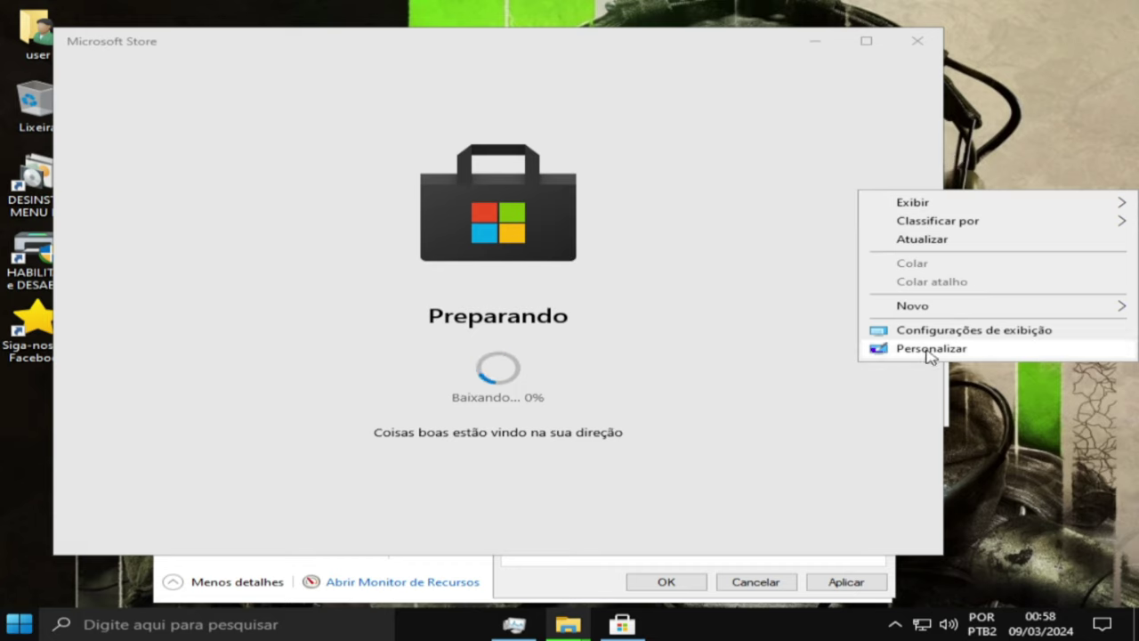
left_click(929, 348)
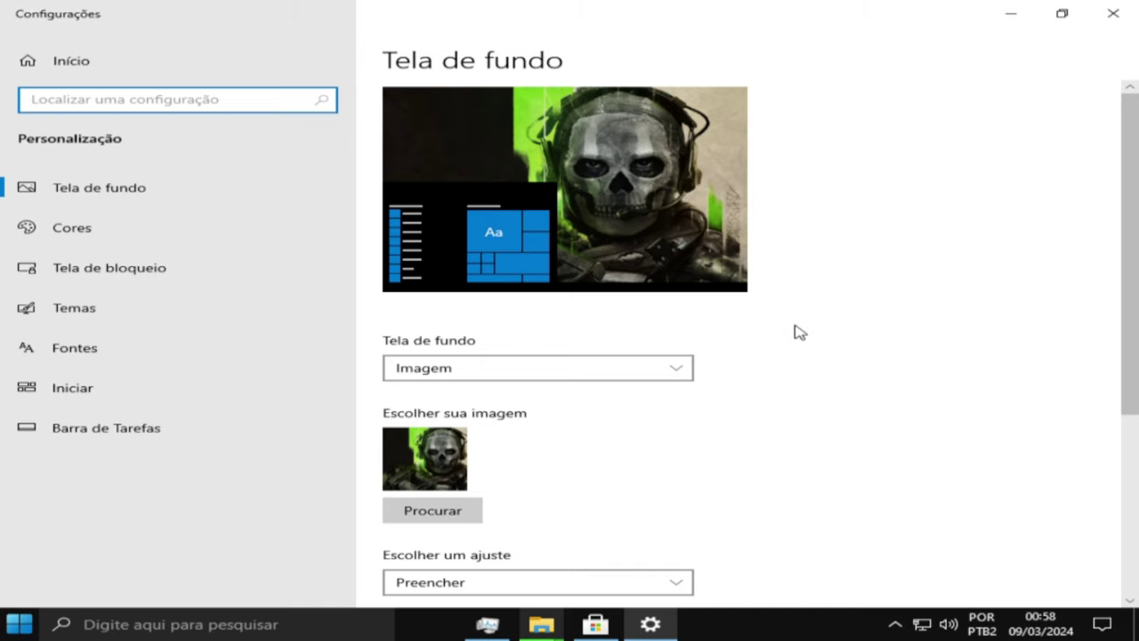
scroll(803, 329, "down", 4)
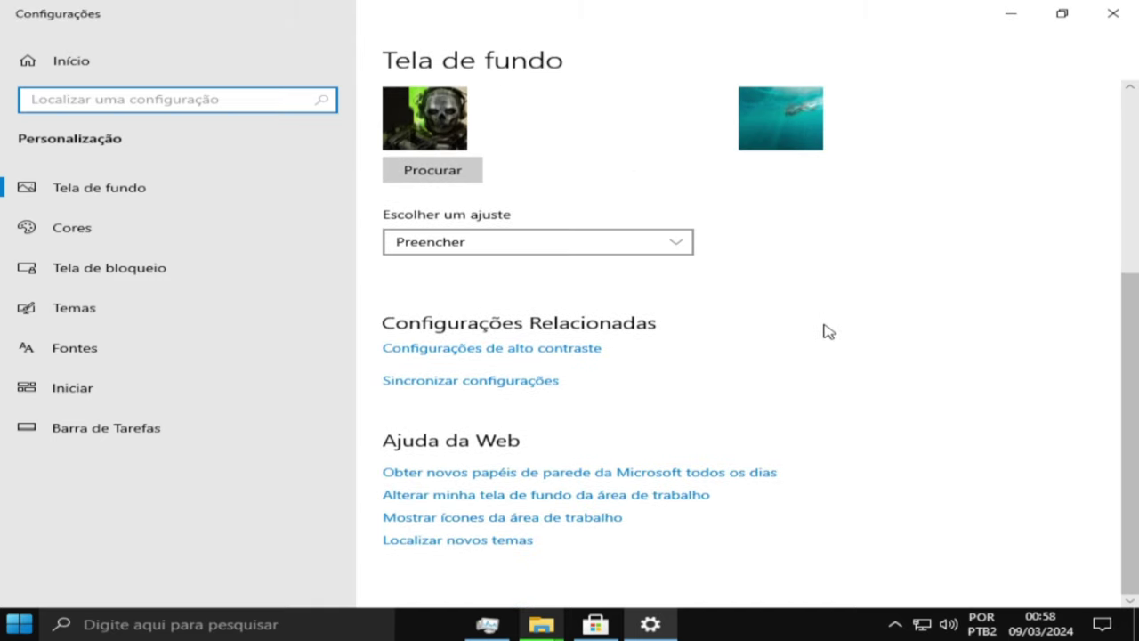
scroll(828, 329, "up", 4)
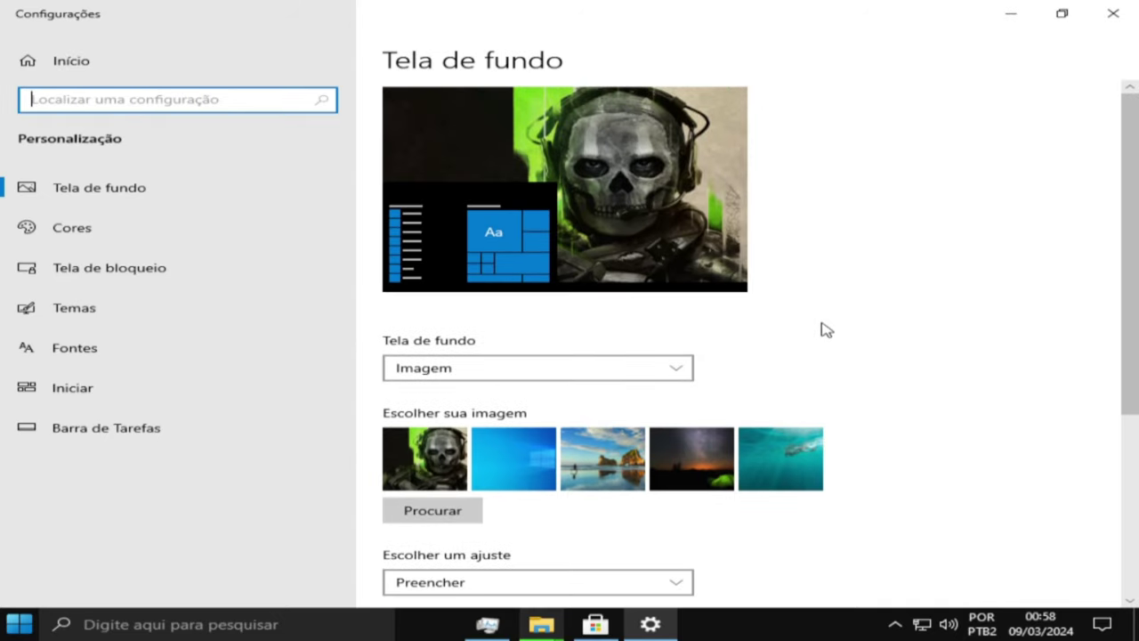
scroll(827, 329, "down", 4)
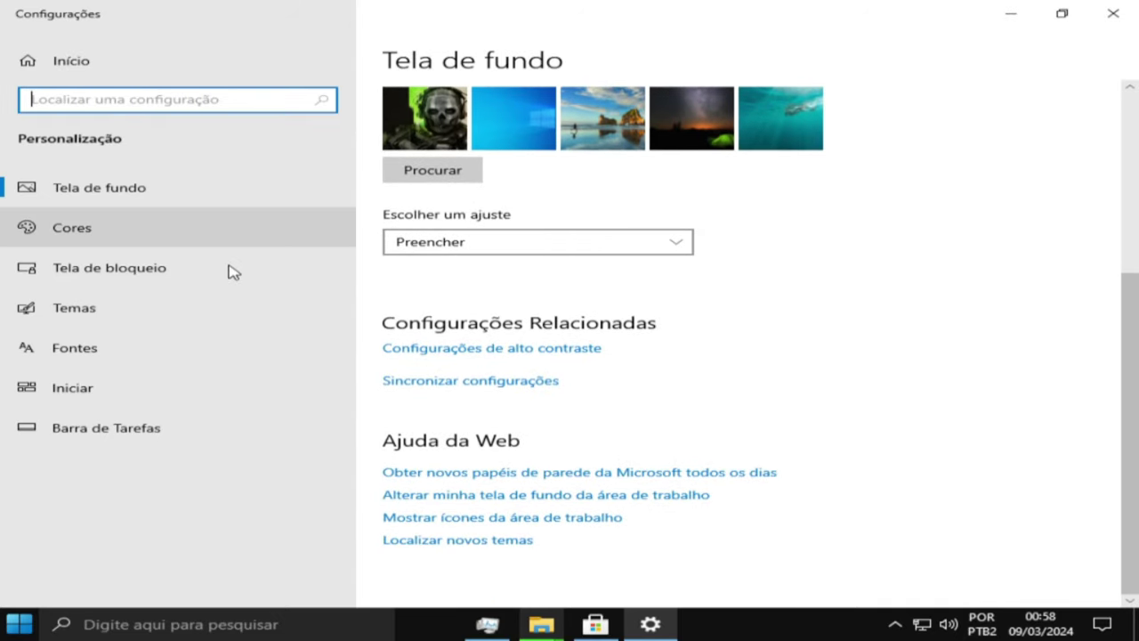
Browse the available themes under Temas and apply the third Windows theme, the one with the skull wallpaper
left_click(56, 319)
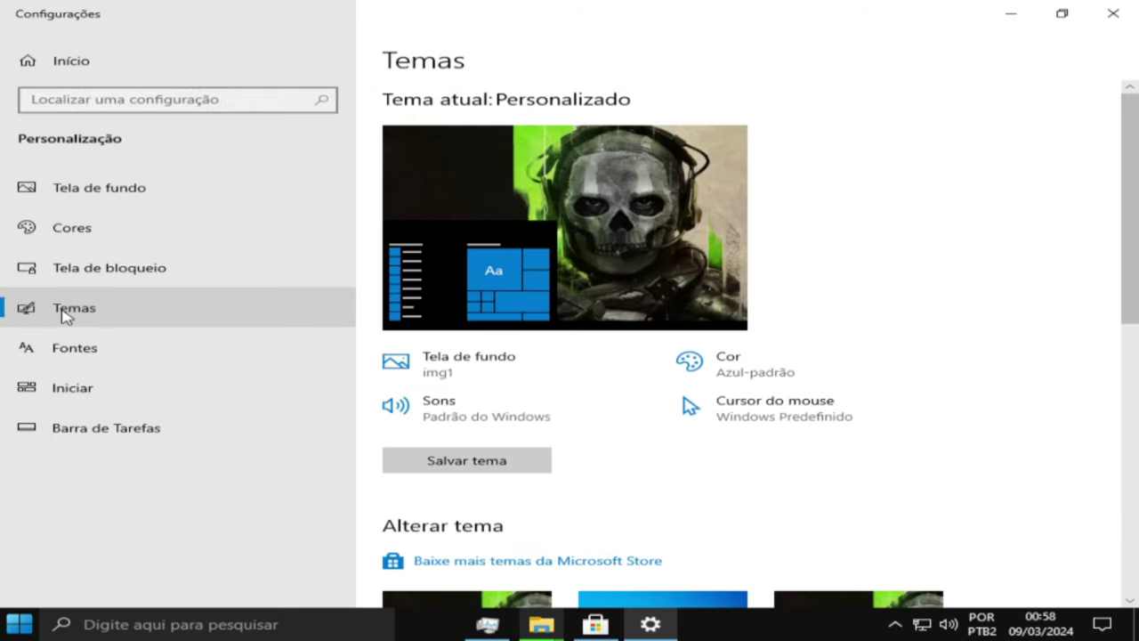
scroll(932, 369, "down", 3)
scroll(932, 369, "down", 3)
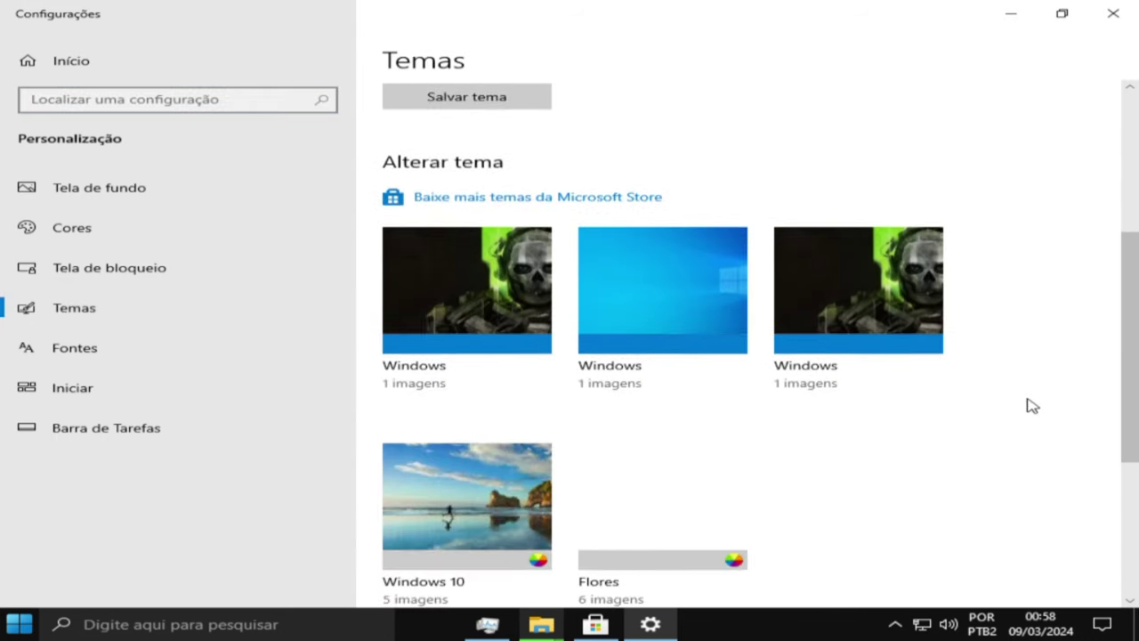
scroll(912, 421, "down", 2)
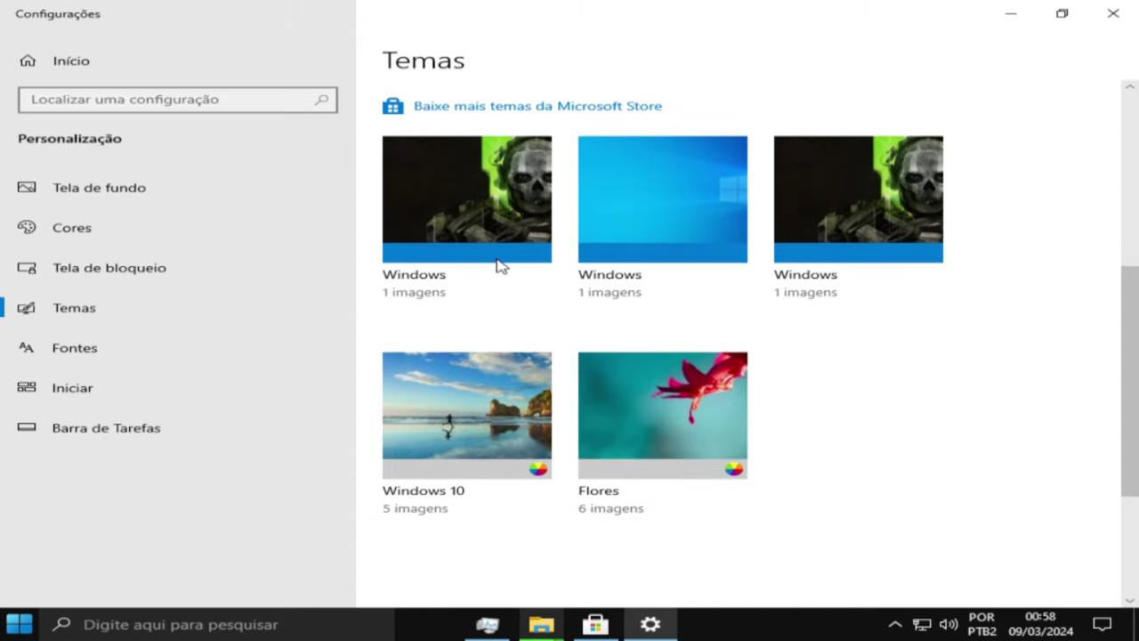
left_click(898, 220)
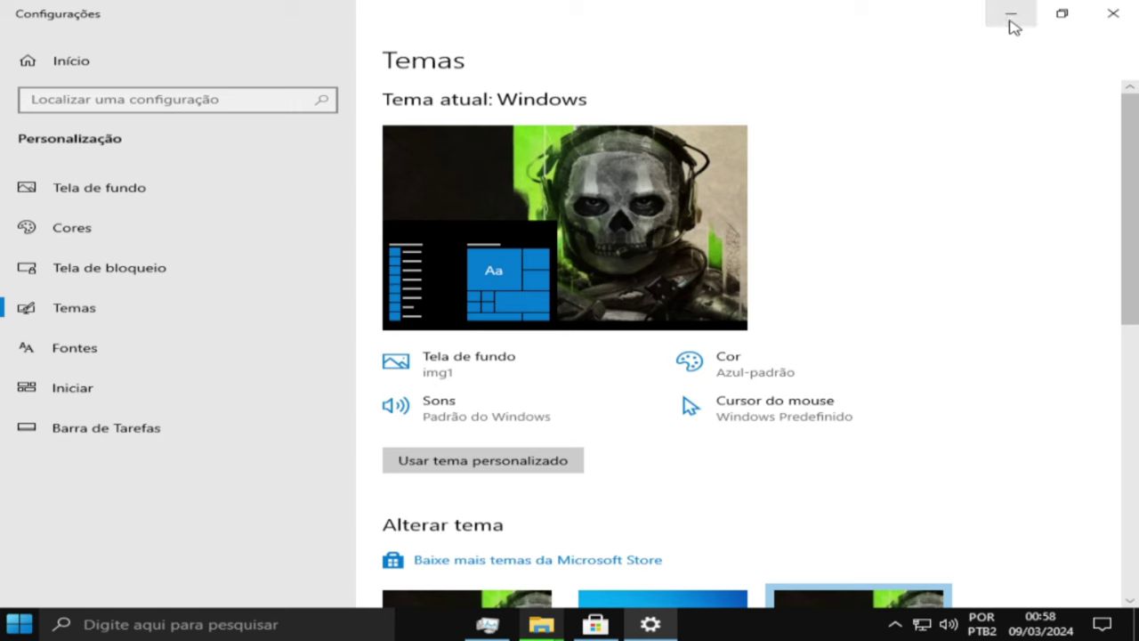
Minimise the settings and Microsoft Store windows, check the memory usage in Task Manager and close it
left_click(1011, 25)
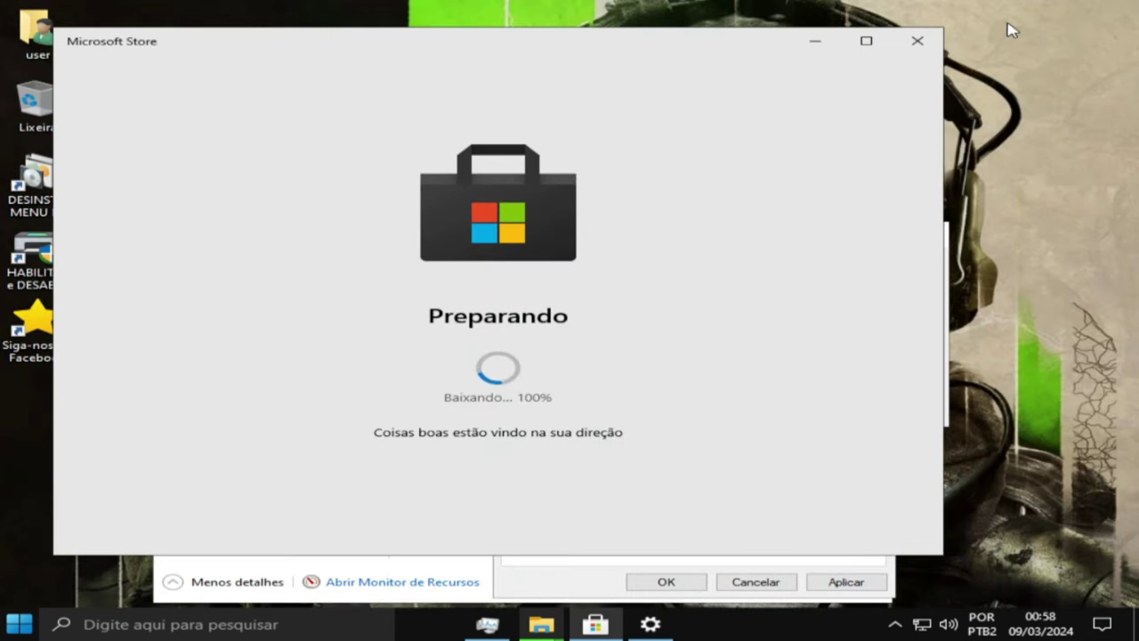
left_click(815, 44)
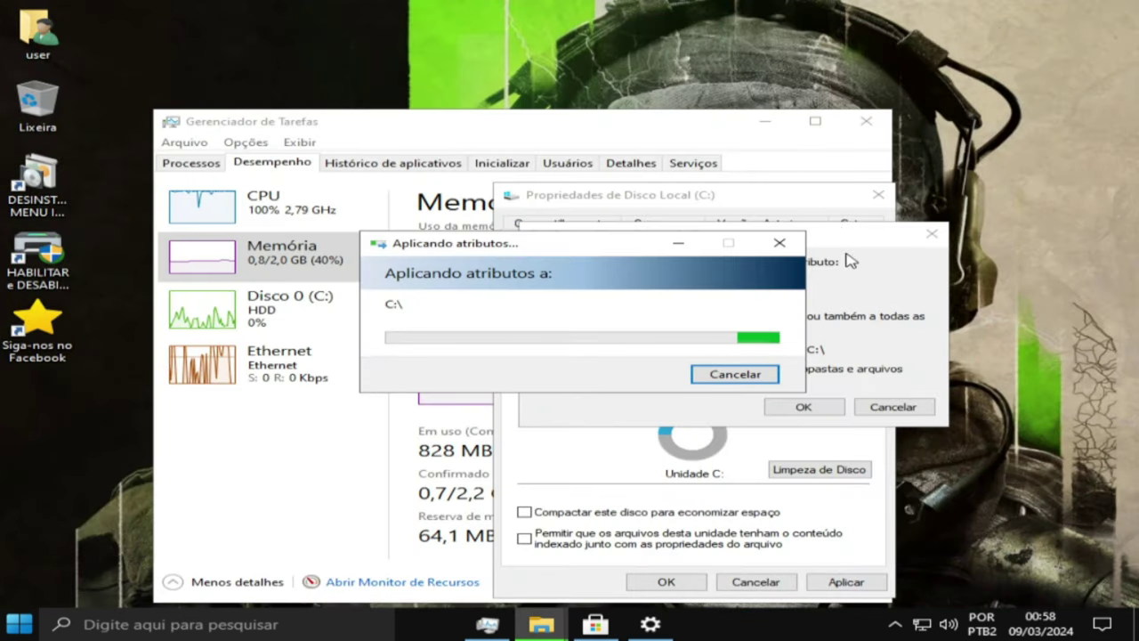
left_click(605, 141)
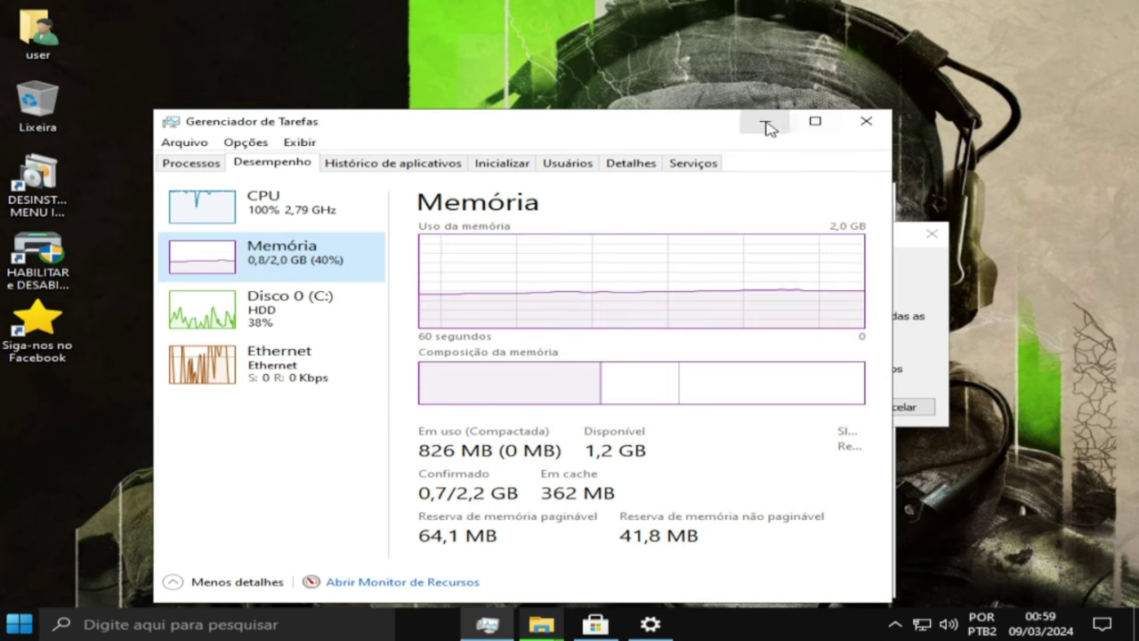
left_click(863, 121)
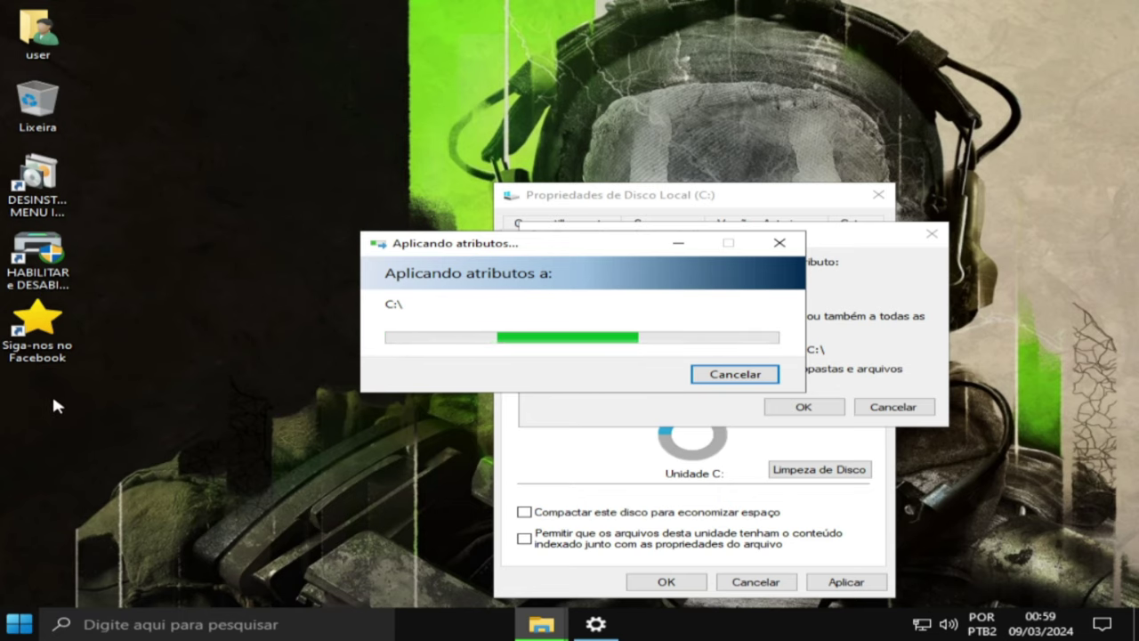
Open the Control Panel and confirm disabling indexing on drive C:\, including its subfolders and files
left_click(19, 624)
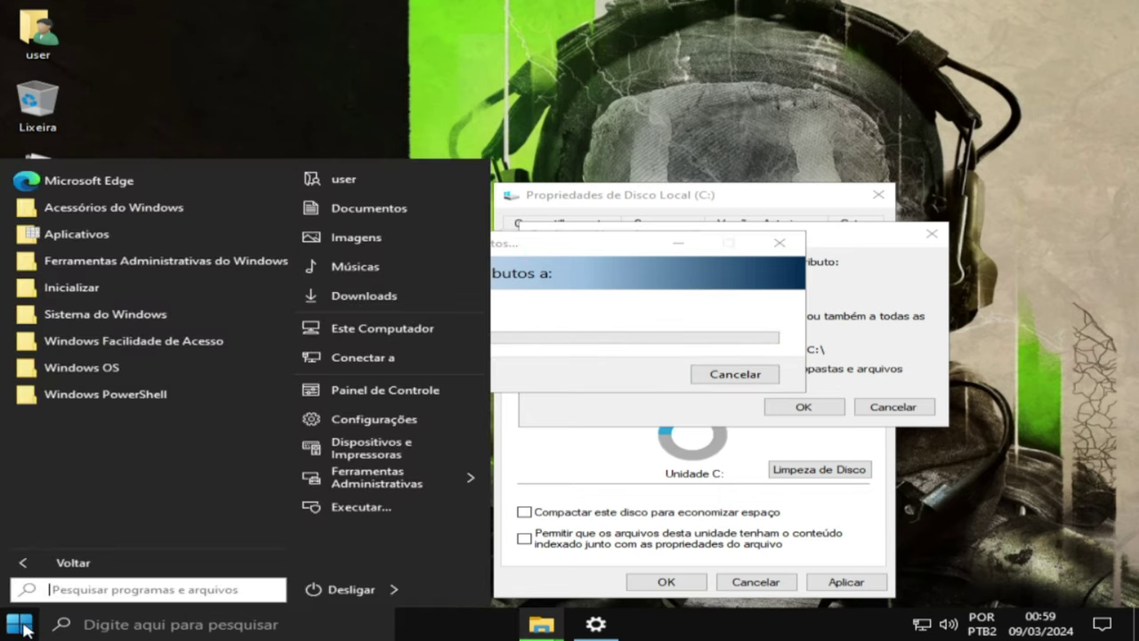
left_click(408, 390)
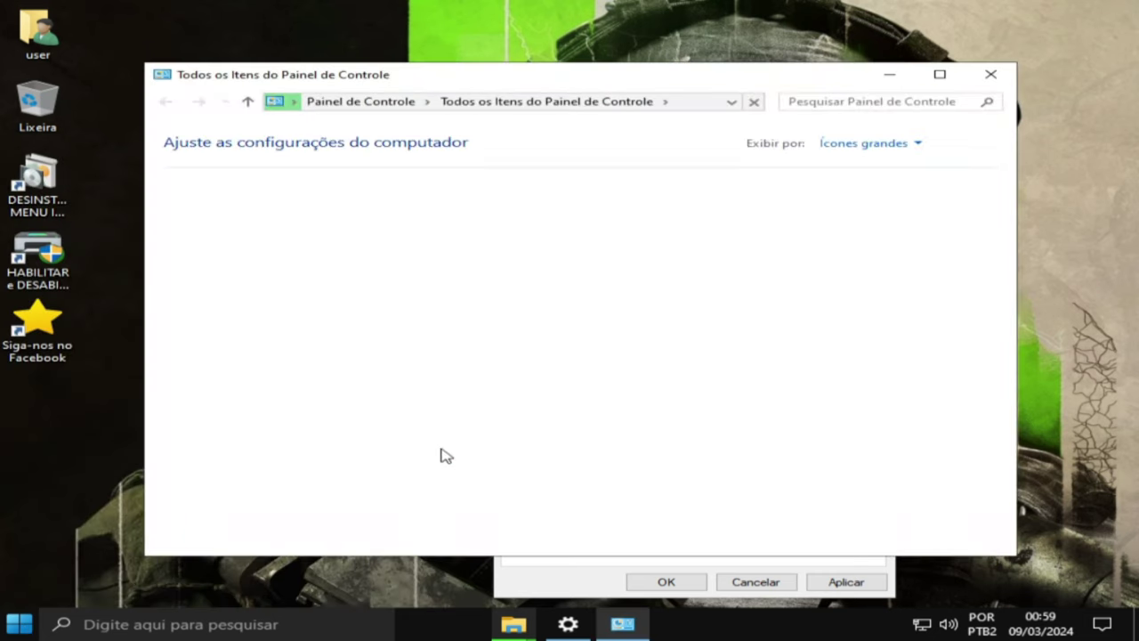
left_click(583, 575)
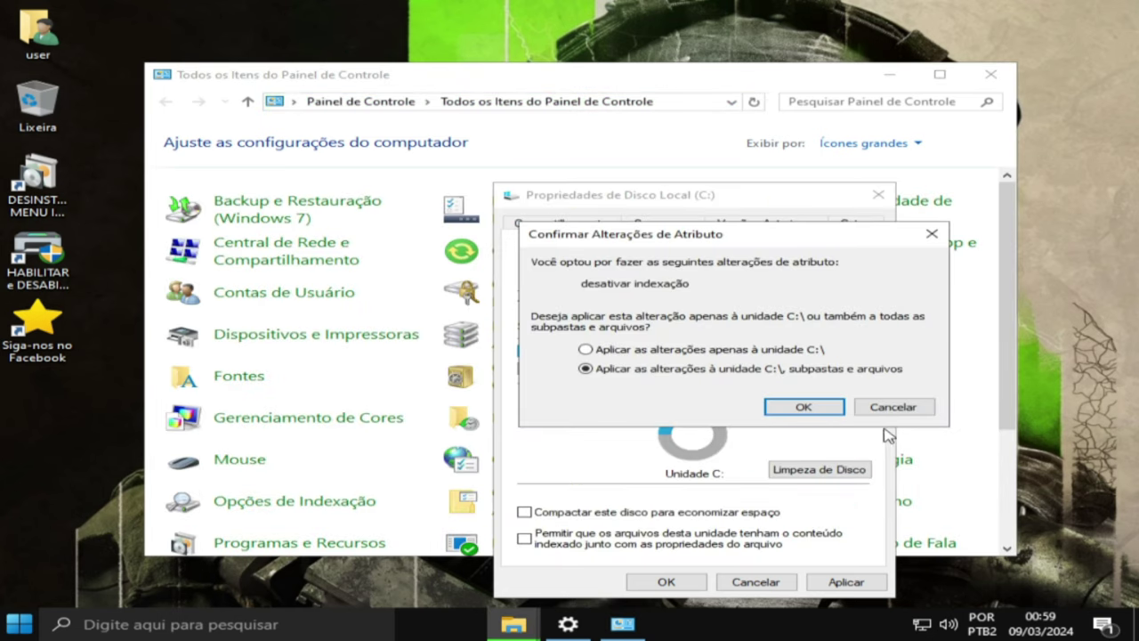
left_click(803, 407)
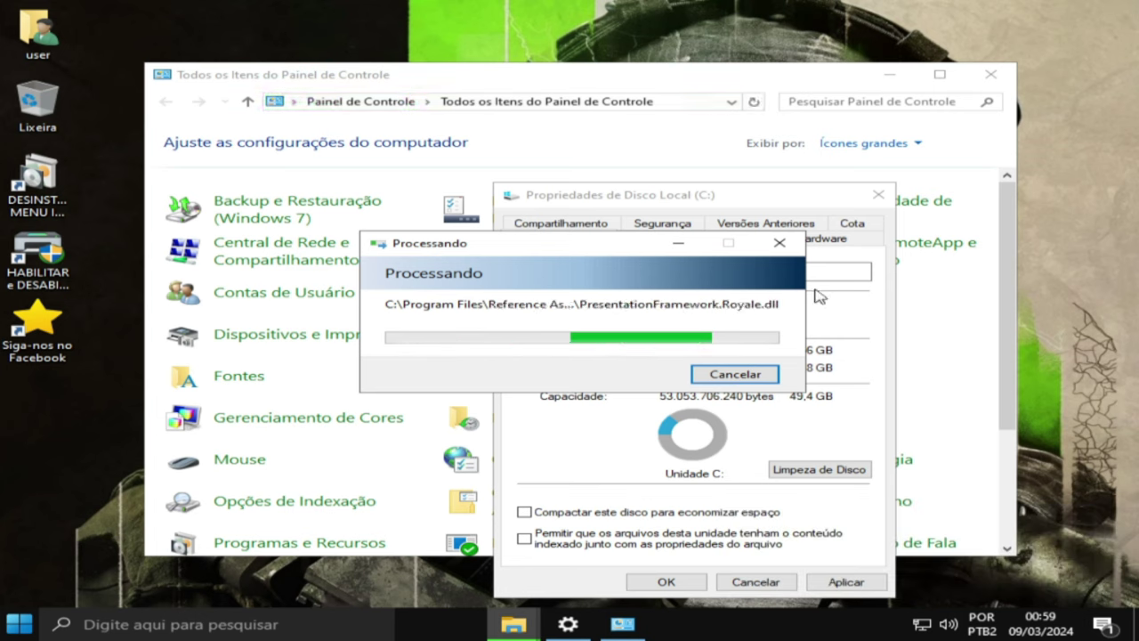
Maximise the Control Panel window and open Programas e Recursos to review the installed programs
left_click(656, 137)
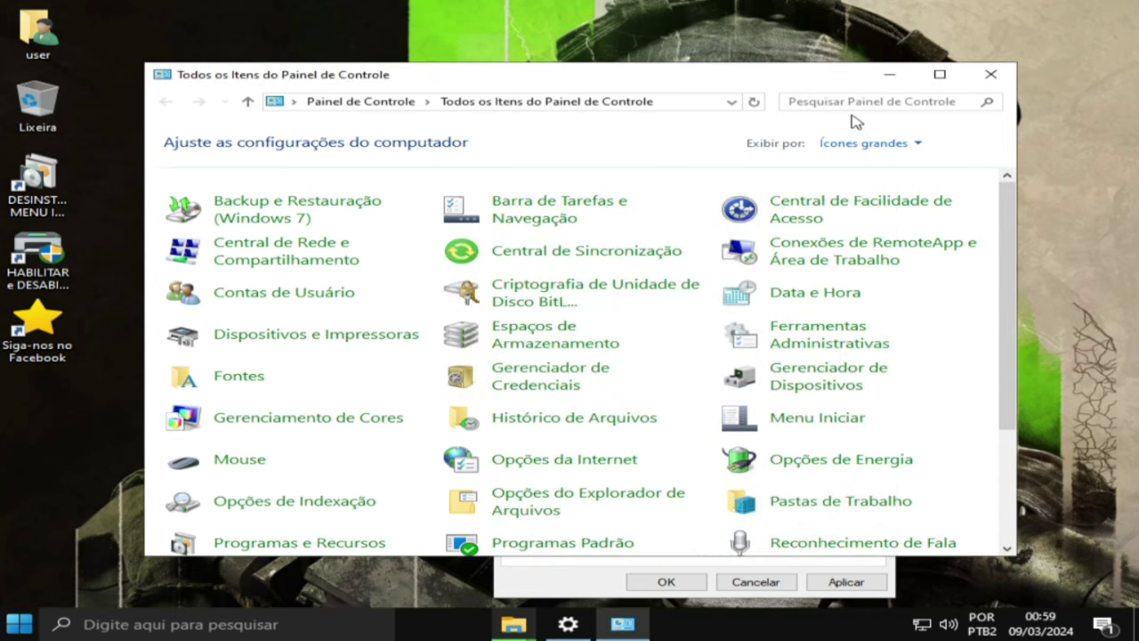
left_click(931, 80)
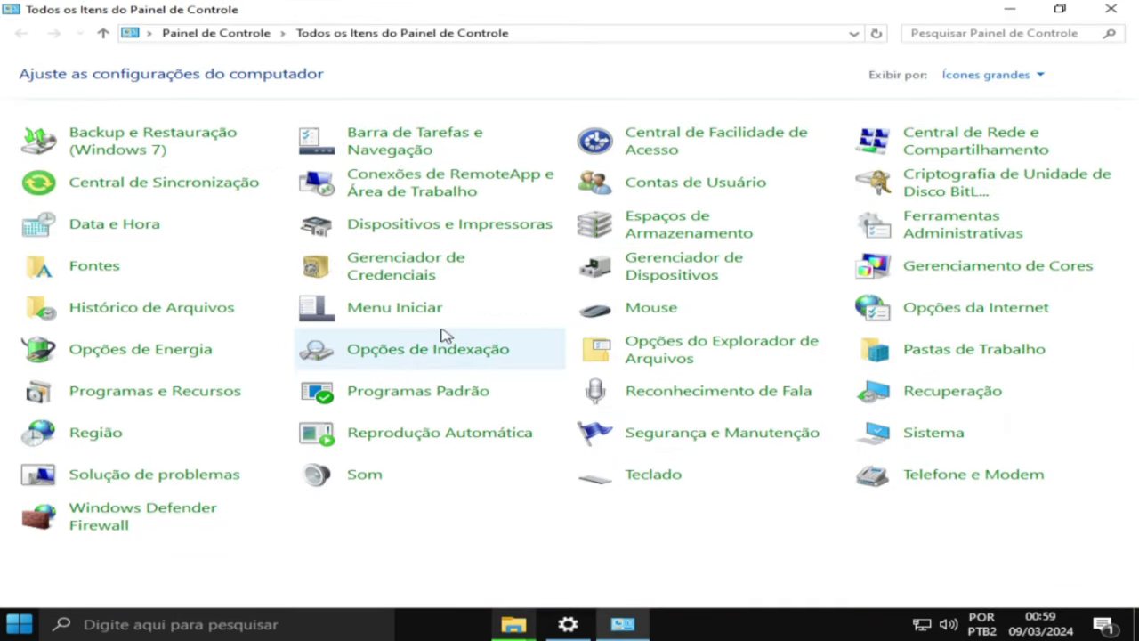
left_click(142, 398)
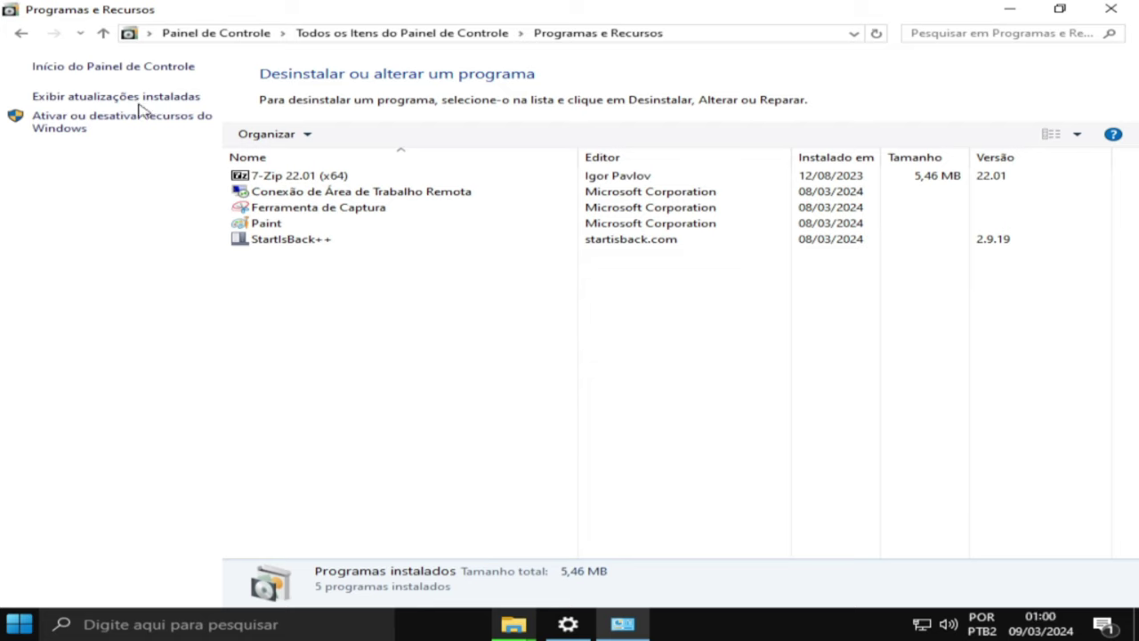
Check the startup programs in Task Manager, select the Windows Security notification entry, and close Task Manager
right_click(700, 632)
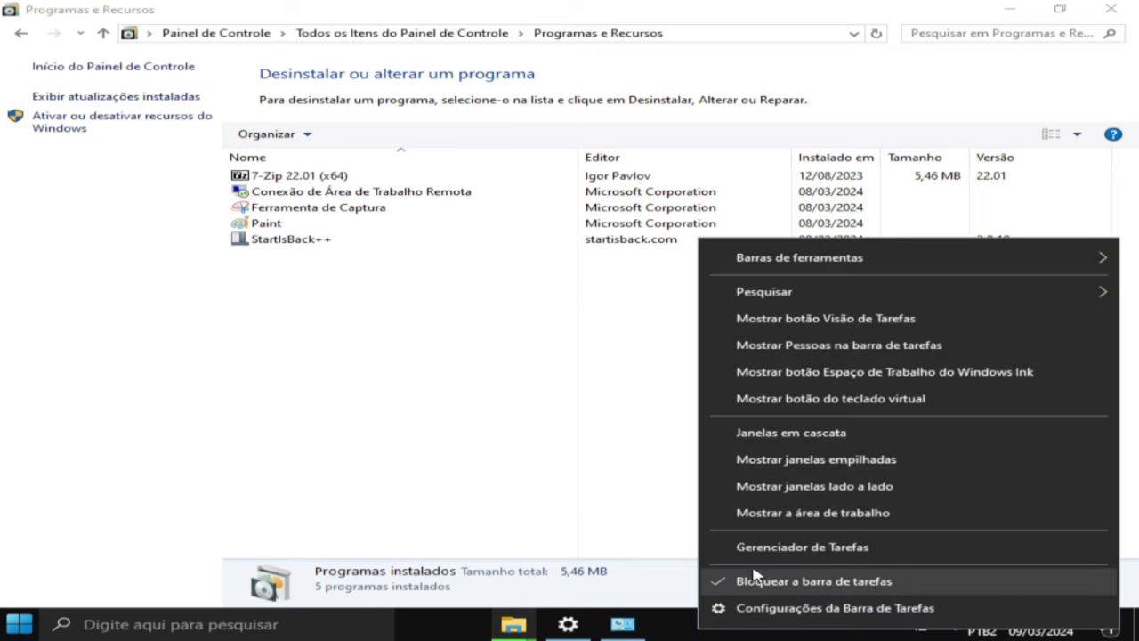
left_click(770, 548)
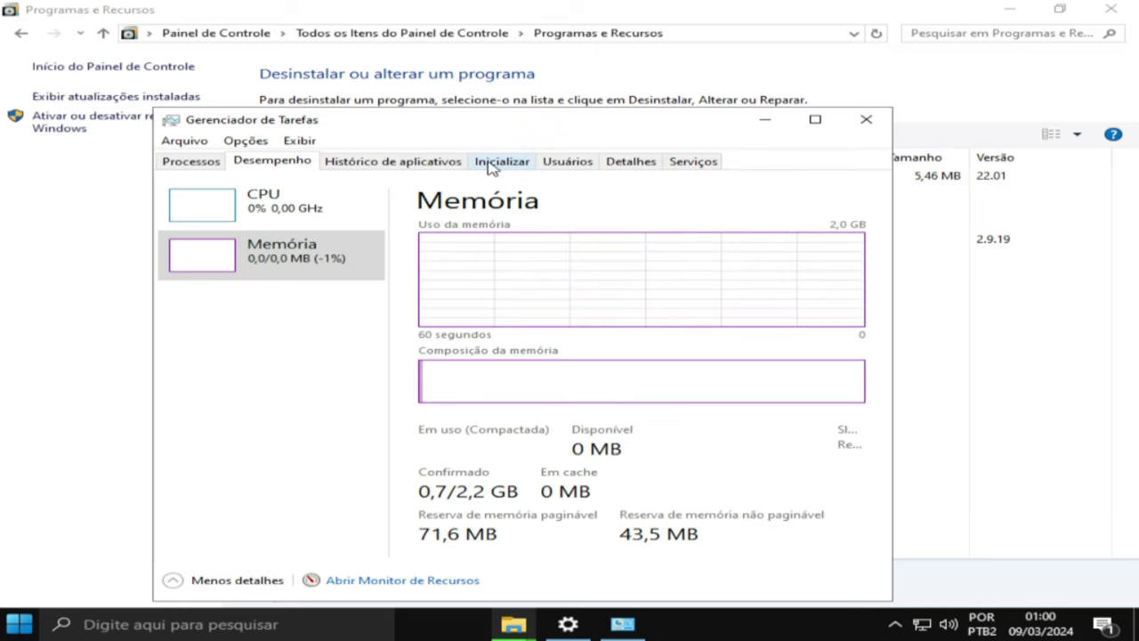
left_click(503, 162)
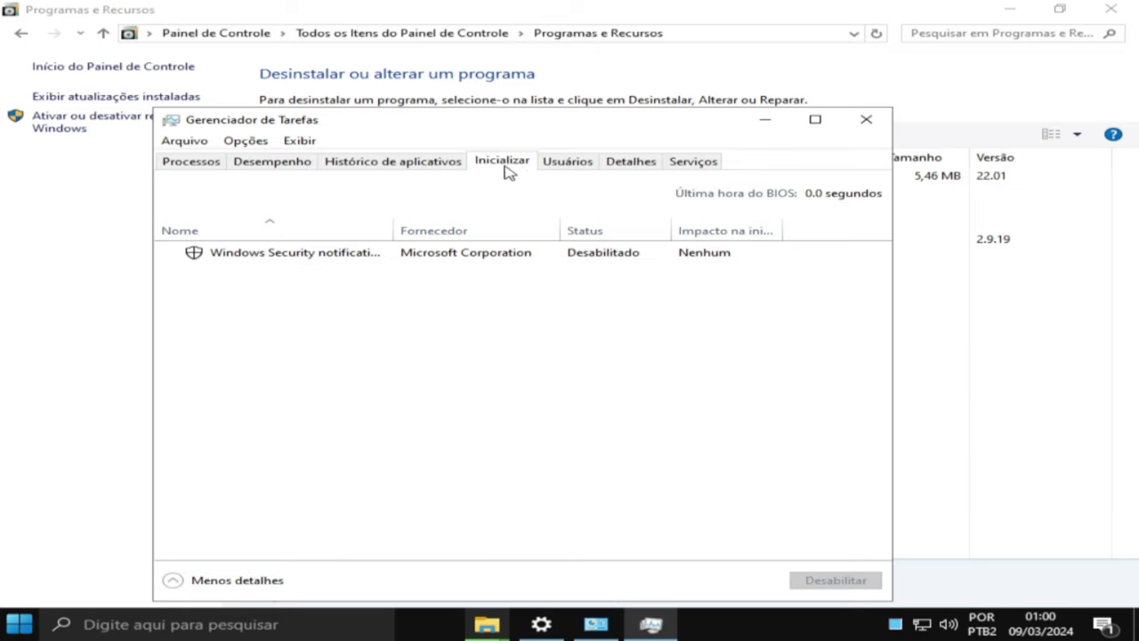
left_click(426, 258)
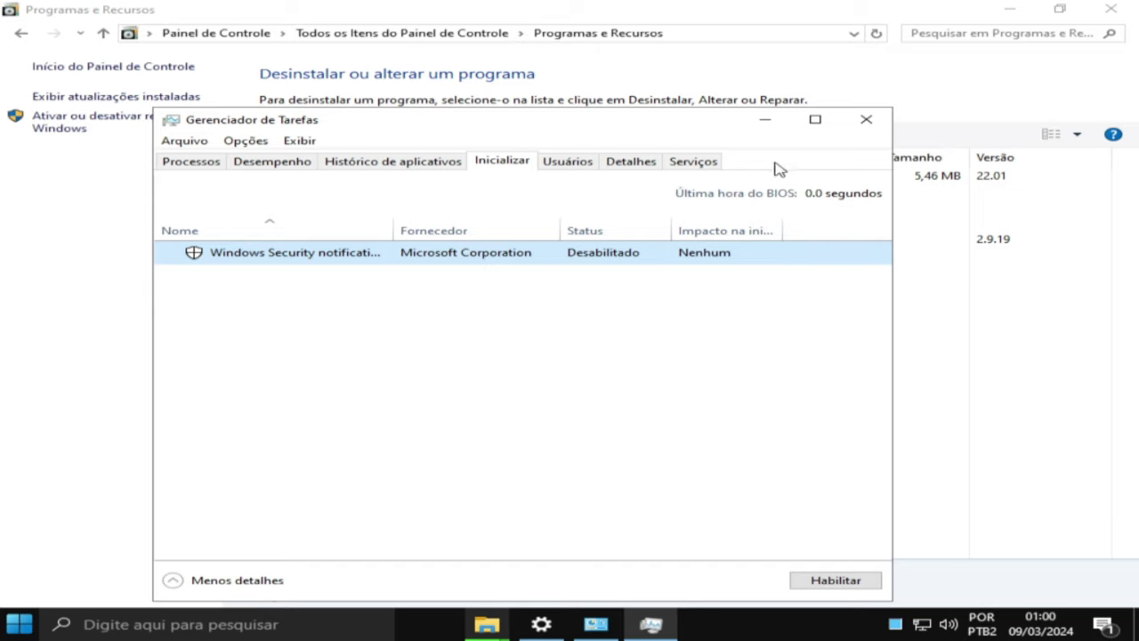
left_click(864, 121)
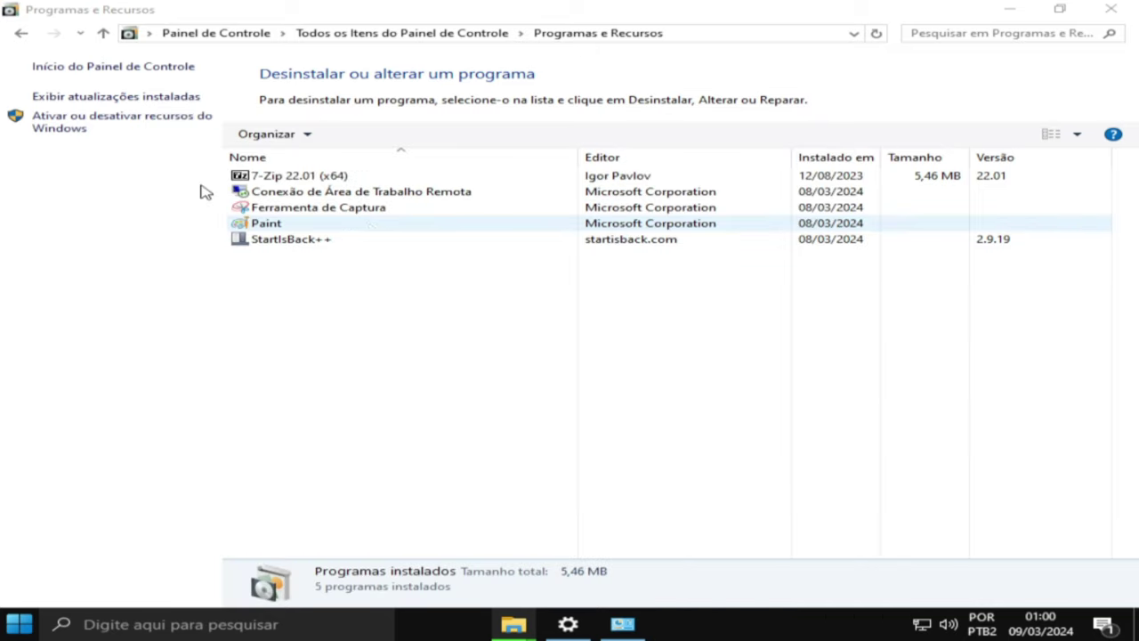
Review the installed Windows updates and their installation dates, select update KB5034843, and close the window
left_click(138, 98)
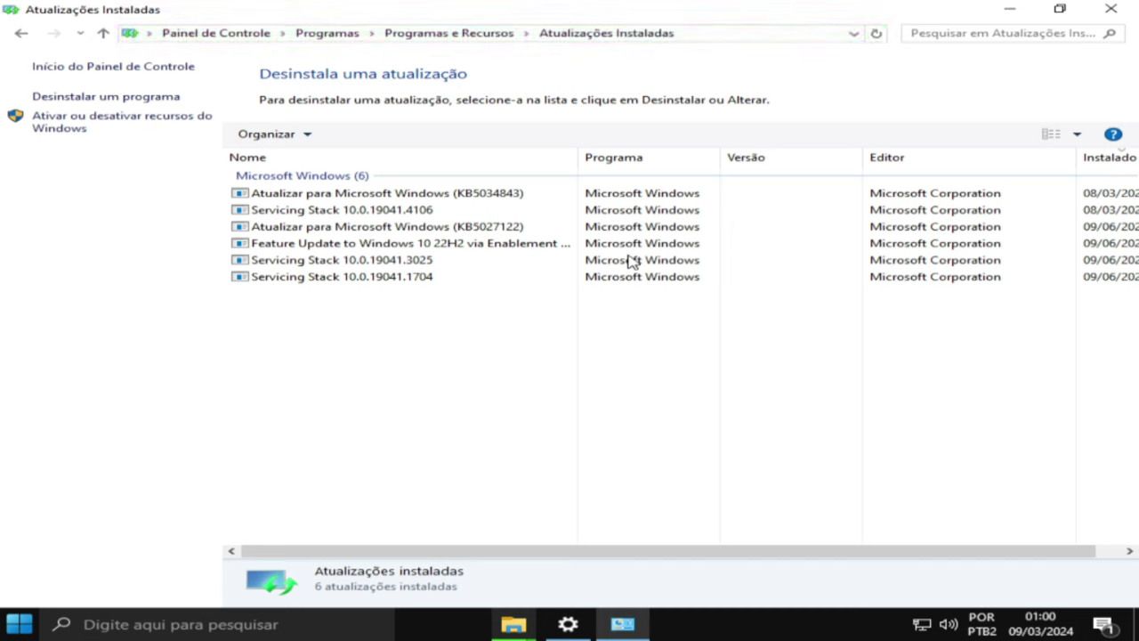
left_click_drag(717, 549, 961, 552)
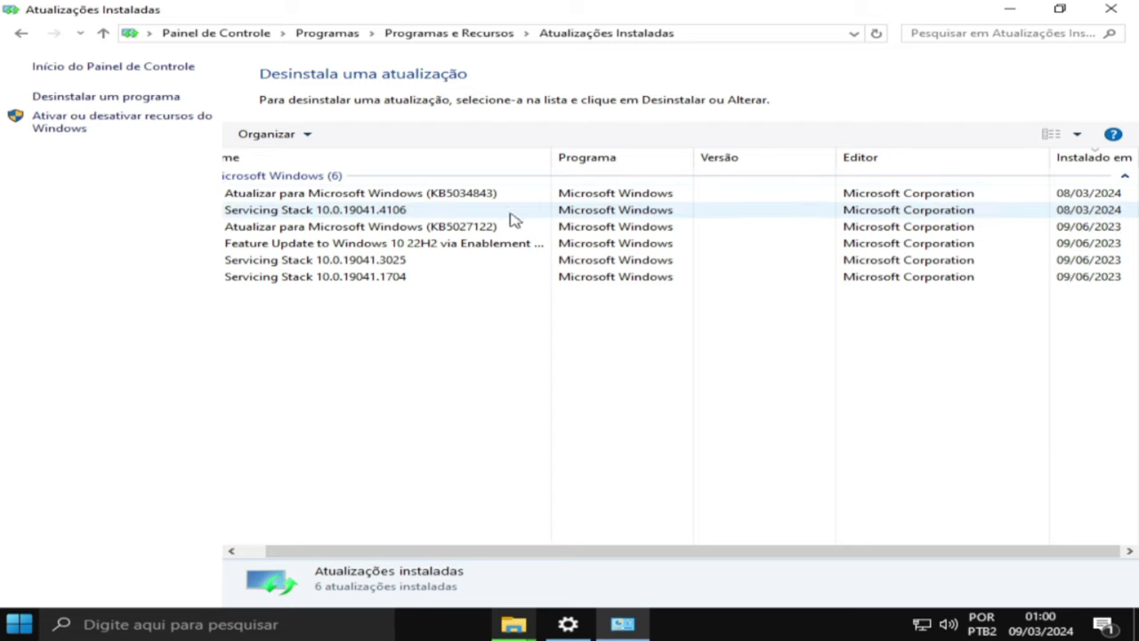
left_click(449, 198)
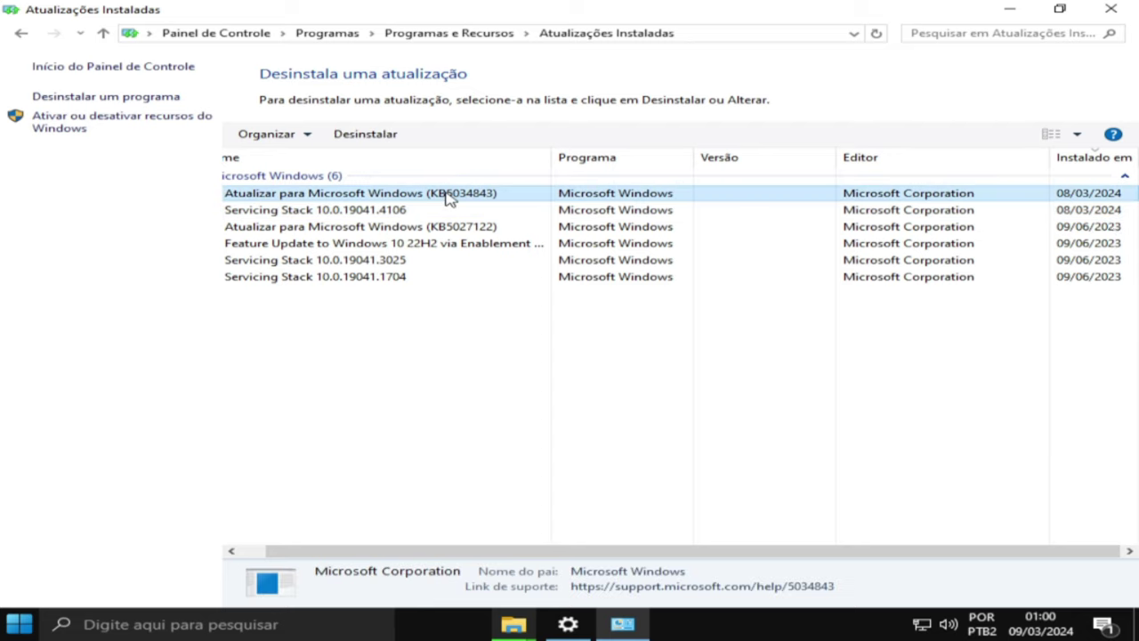
left_click(1110, 9)
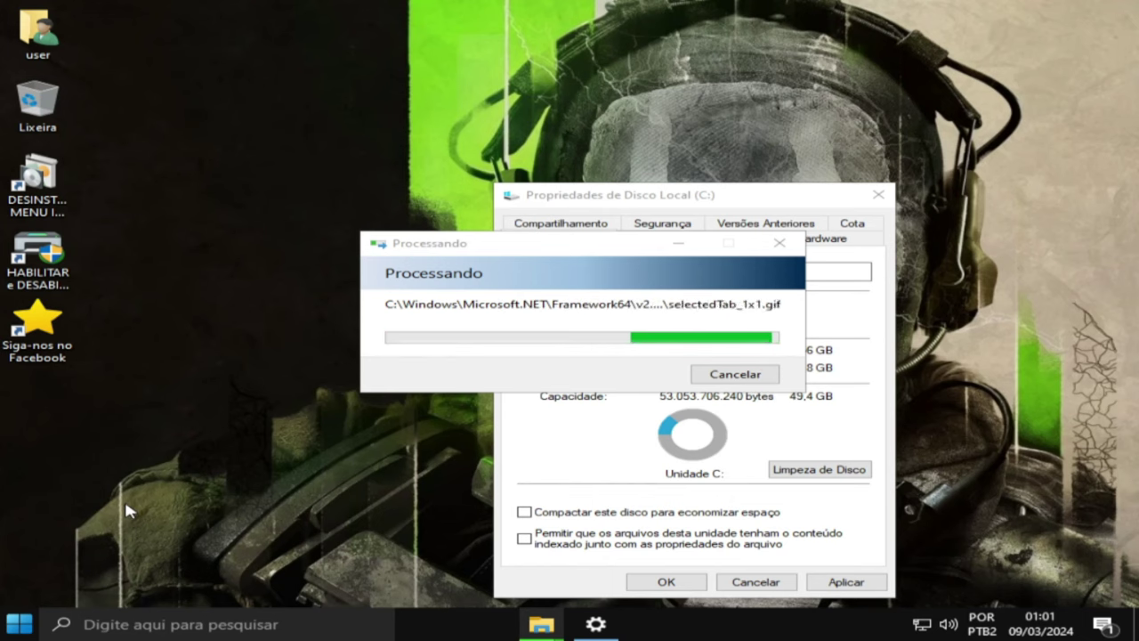
Open the Start menu
left_click(21, 625)
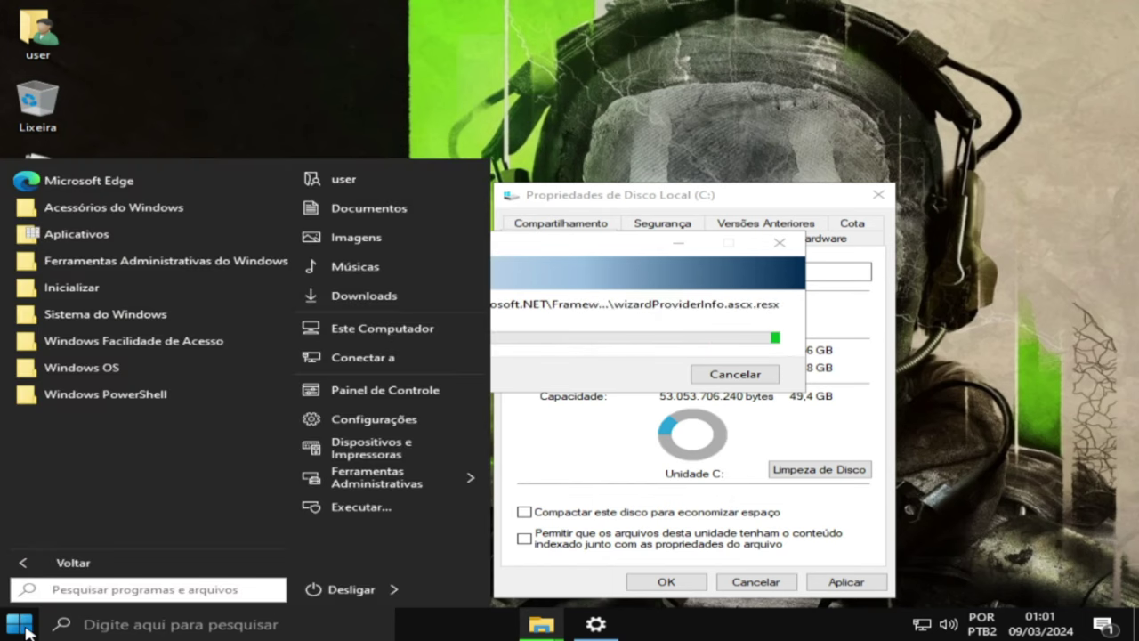